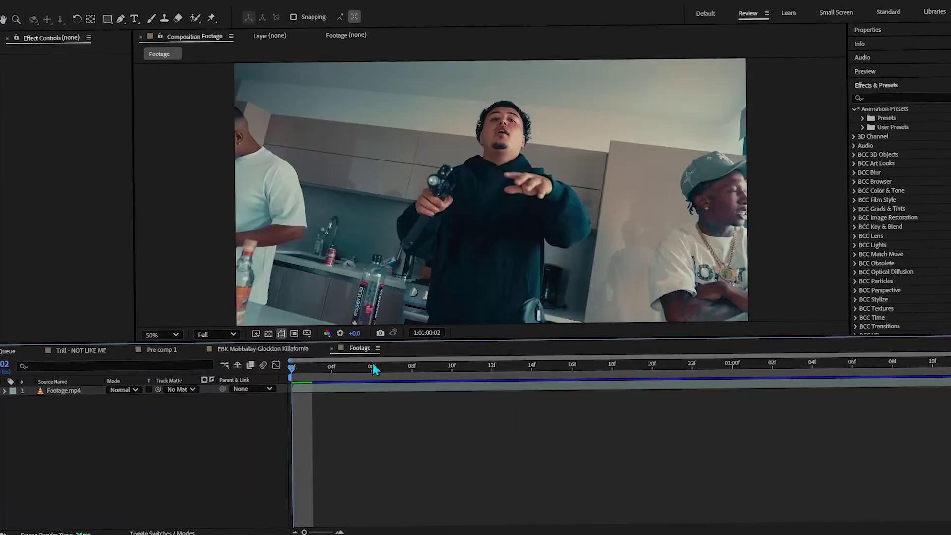
Step: Duplicate the Footage.mp4 layer in the Footage composition
key(space)
drag(371, 369, 659, 422)
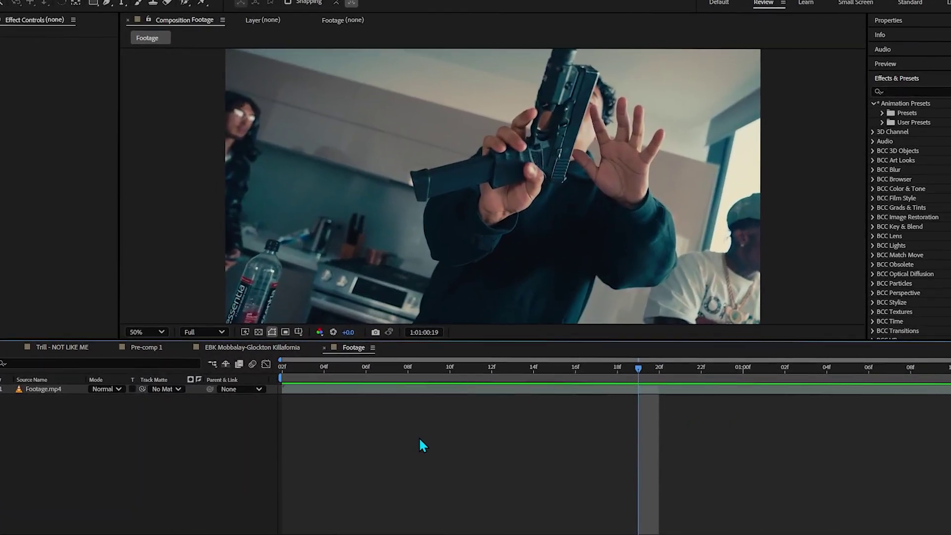
key(ctrl+d)
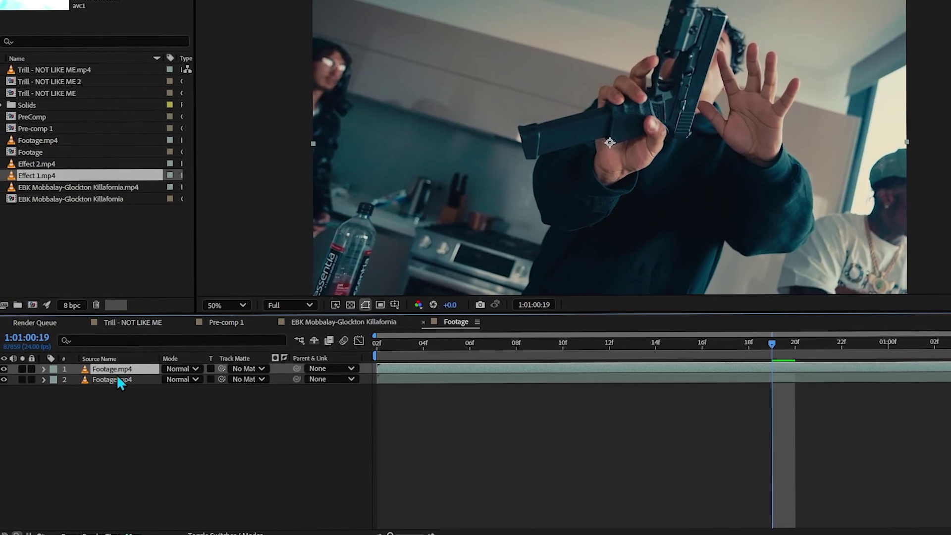
Step: Select the handheld gun on the top Footage.mp4 layer with the Roto Brush, starting at 1:01:00:23
click(106, 23)
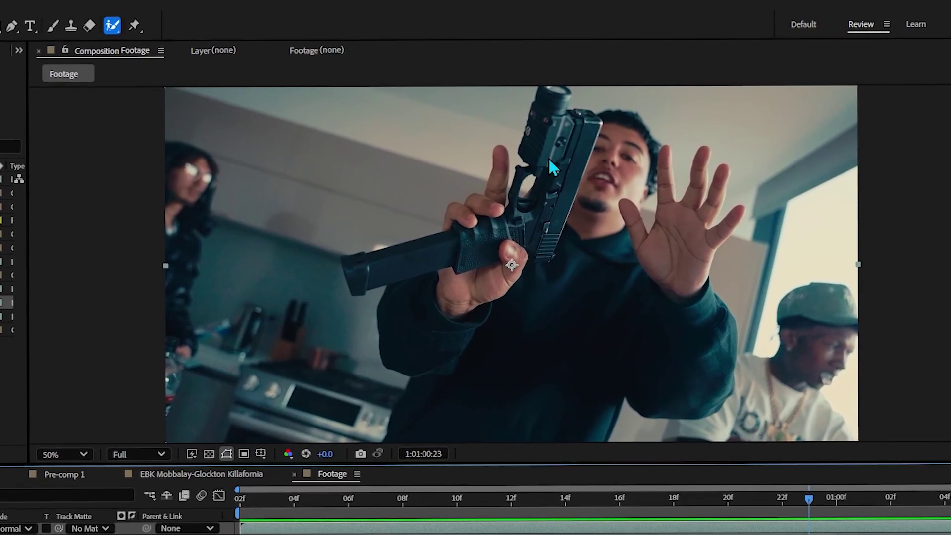
double_click(548, 157)
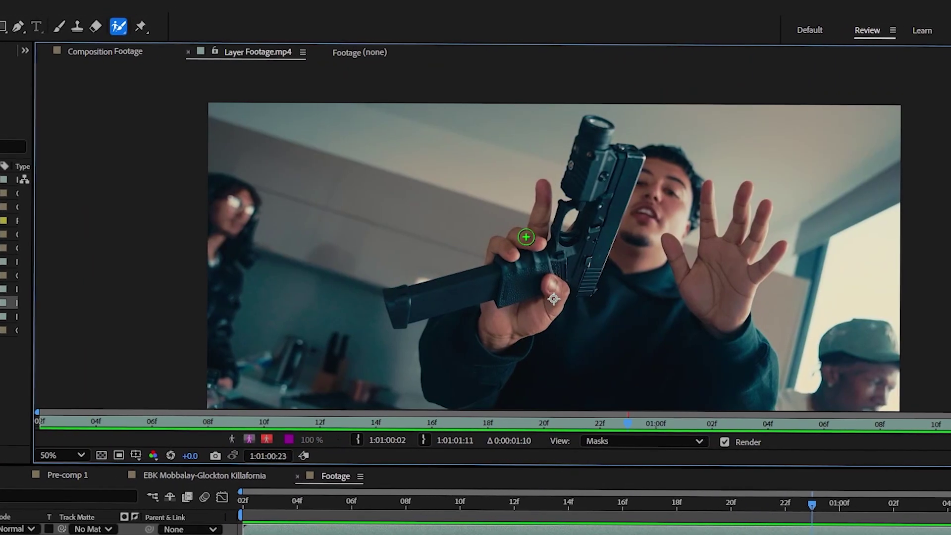
scroll(528, 237, up, 1)
drag(376, 320, 470, 178)
mouse_move(392, 242)
mouse_down()
mouse_move(540, 171)
mouse_move(575, 180)
mouse_up()
drag(538, 225, 529, 250)
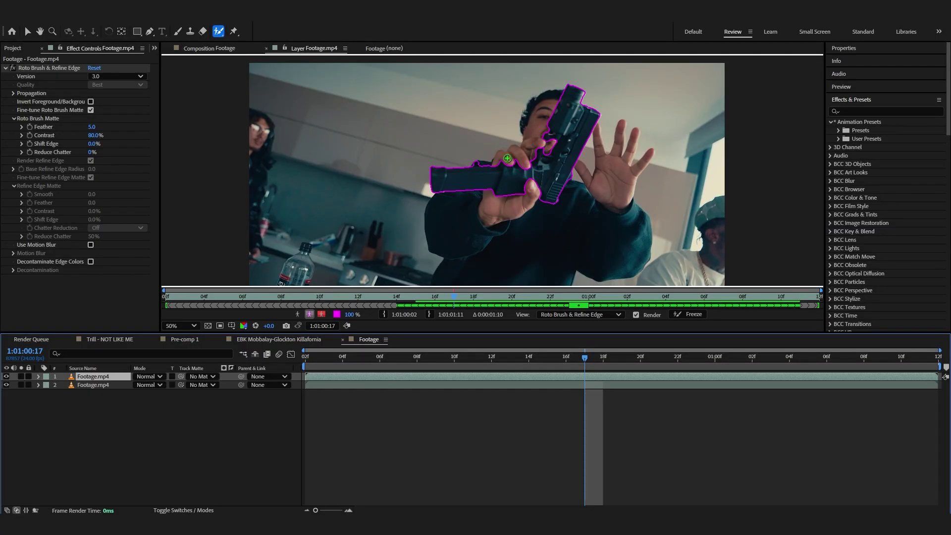
Step: Freeze the Roto Brush selection and check the gun cutout in the composition with the lower layer hidden
click(690, 314)
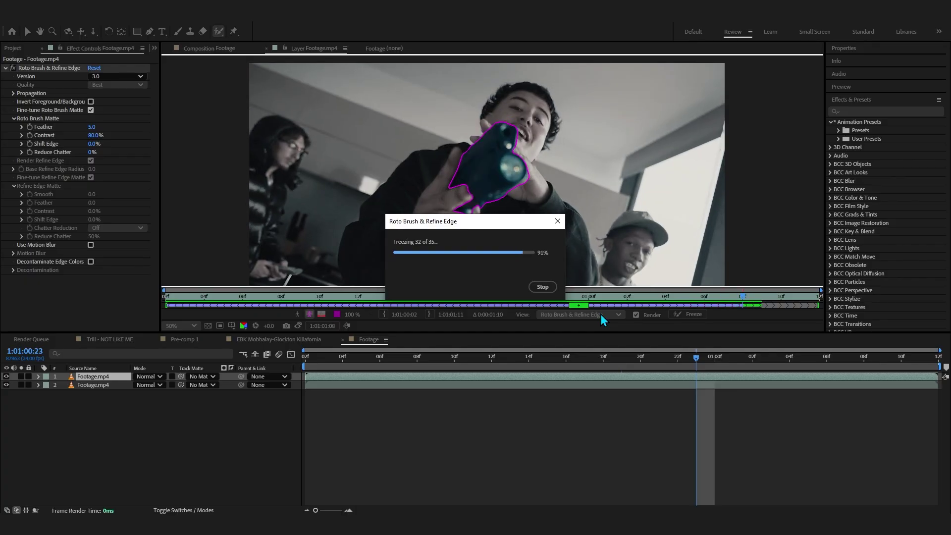
click(215, 49)
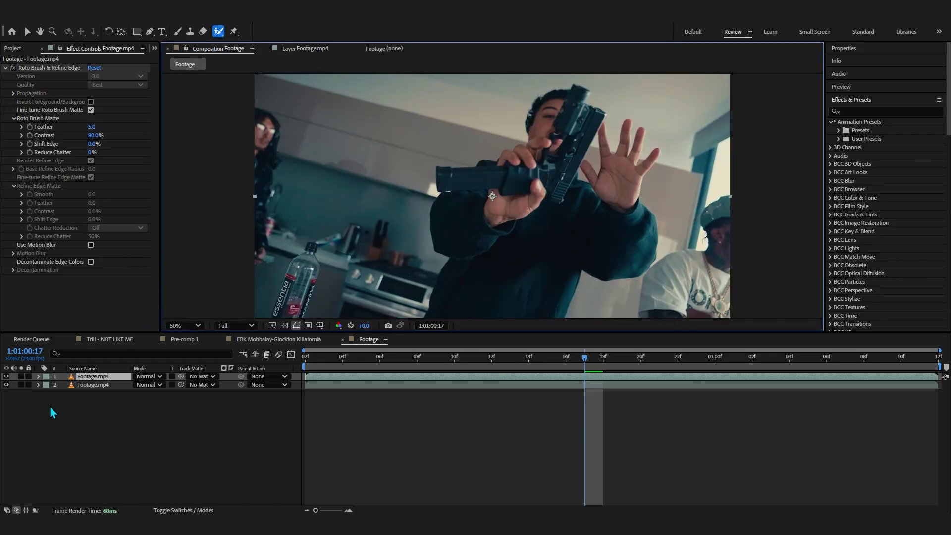
click(6, 385)
key(space)
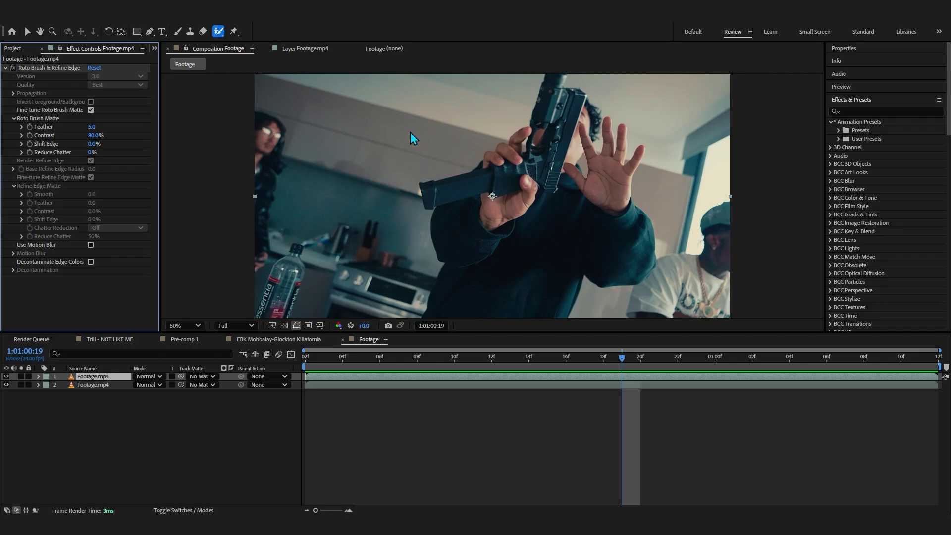
Step: Apply the Polytrace effect to the rotoscoped top Footage.mp4 layer
key(ctrl+space)
text(poly)
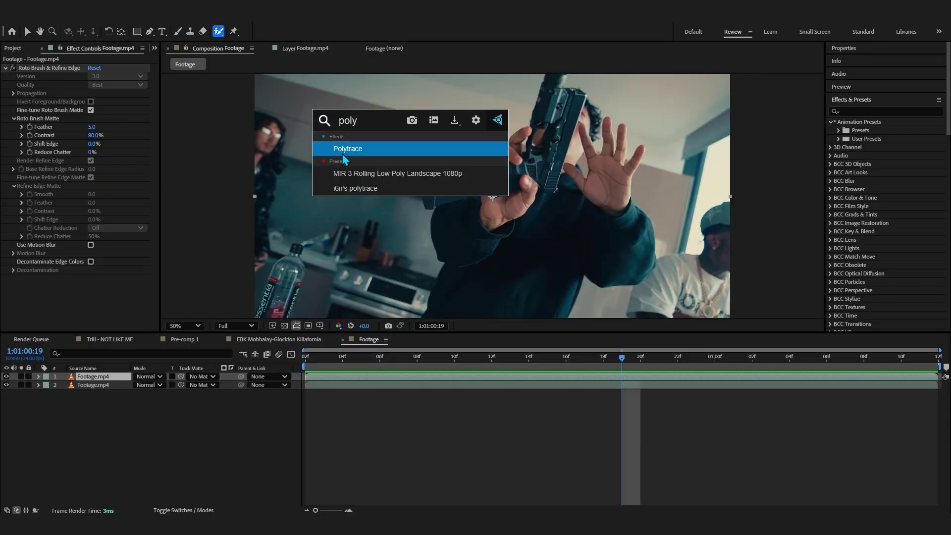
click(289, 196)
Step: Examine the Polytrace faces on the gun up close across several frames
drag(570, 358, 707, 367)
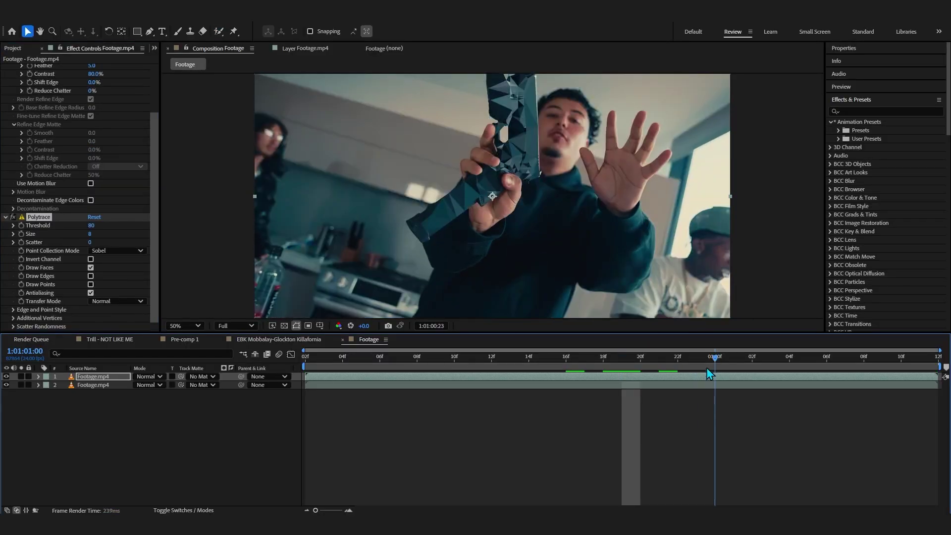
scroll(510, 136, up, 2)
key(space)
drag(511, 136, 540, 174)
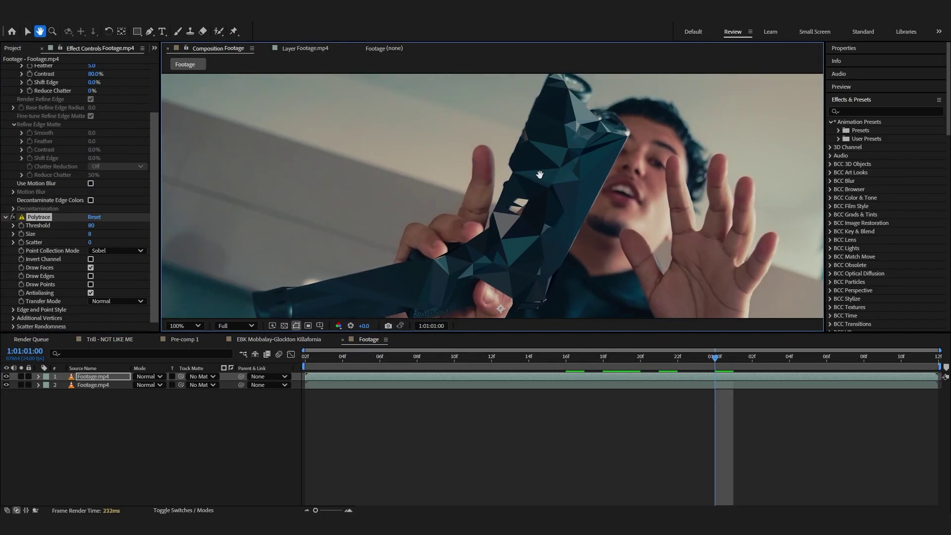
drag(633, 374, 723, 370)
drag(781, 375, 623, 370)
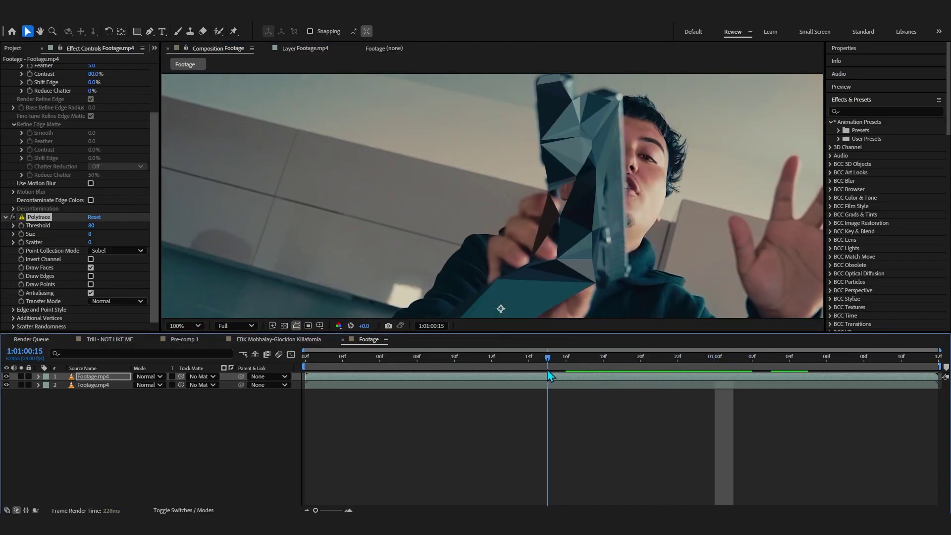
key(comma)
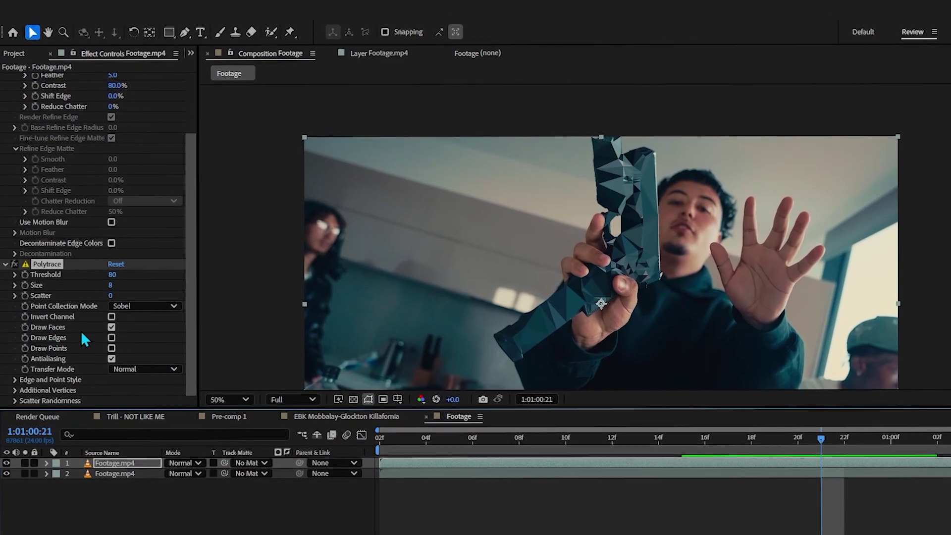
Step: Try Polytrace with Draw Faces off and Draw Edges on, checking the lines on several frames
click(111, 325)
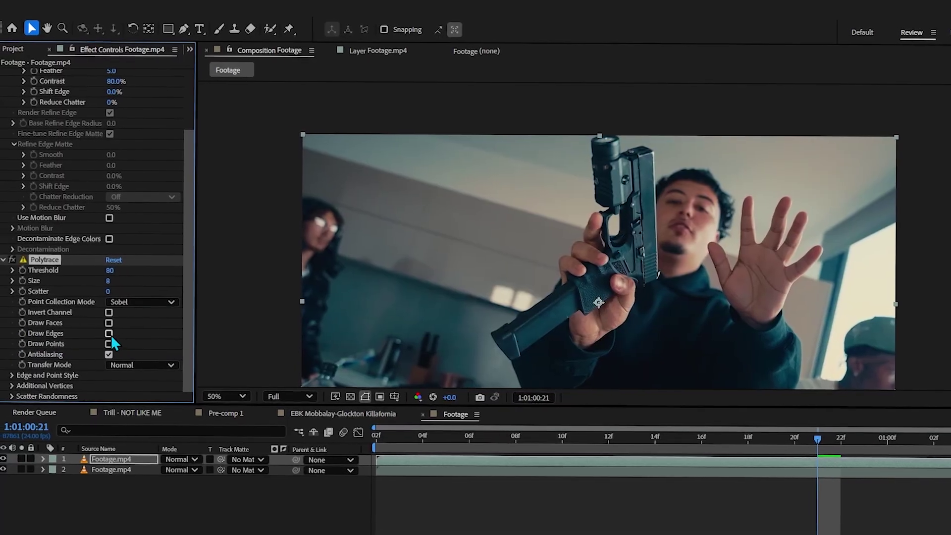
click(105, 335)
key(comma)
key(comma)
key(period)
key(period)
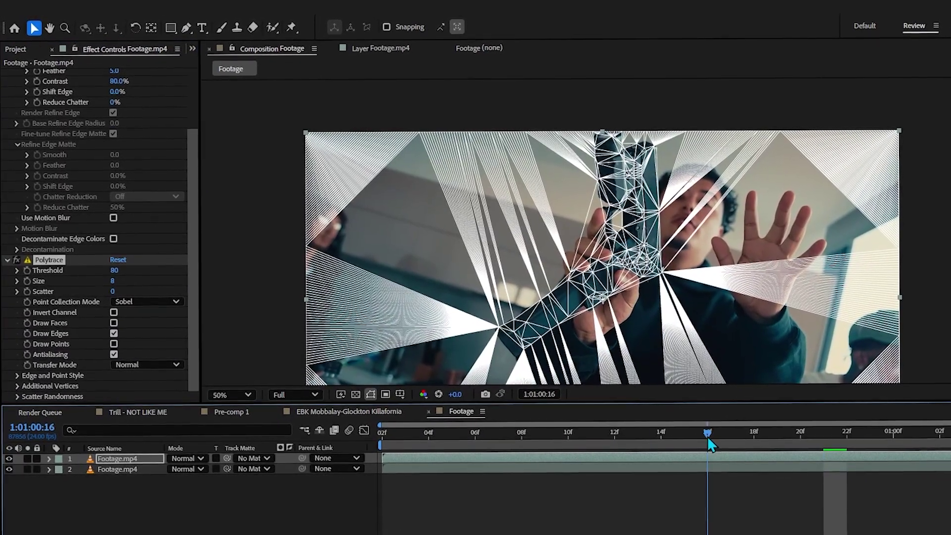
click(730, 433)
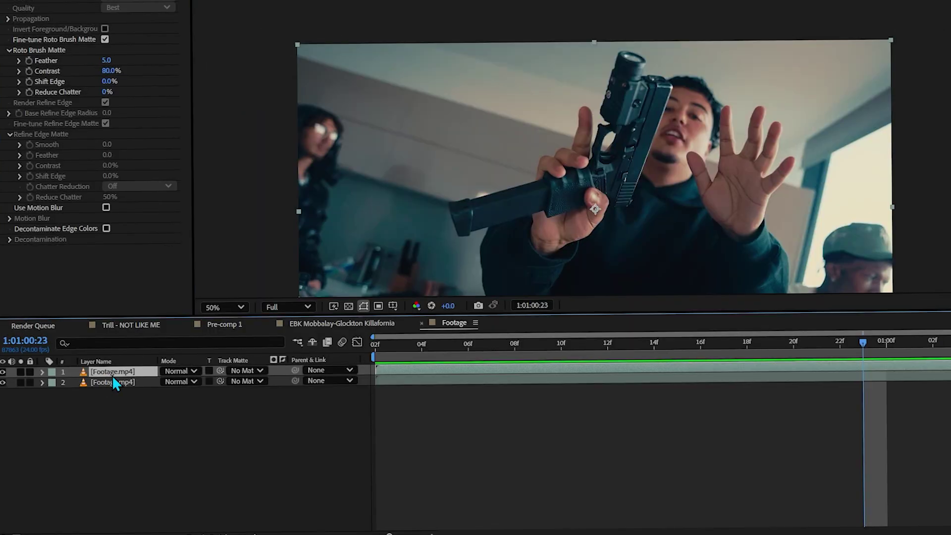
Step: Duplicate the rotoscoped layer, naming the upper copy Roto 2 and the one below it Roto OG
key(ctrl+d)
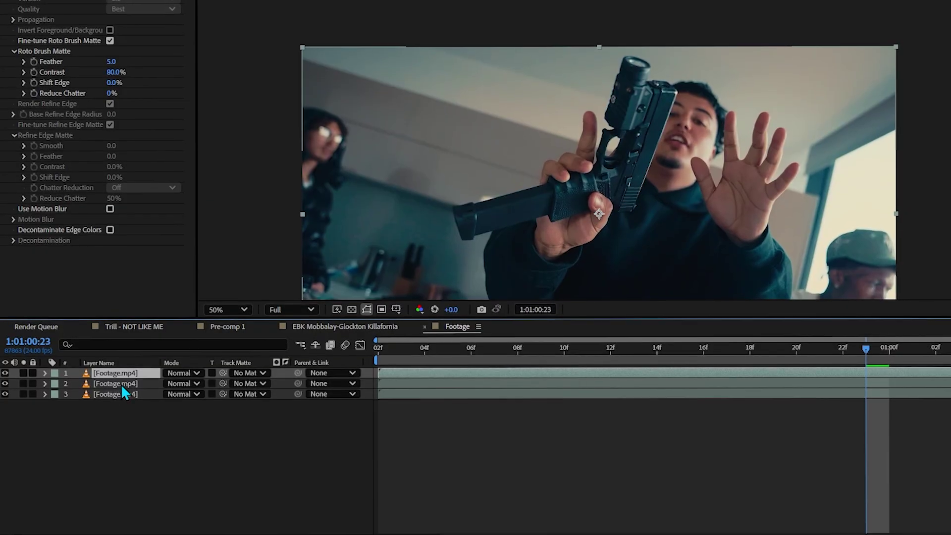
key(Return)
text(Roto 2)
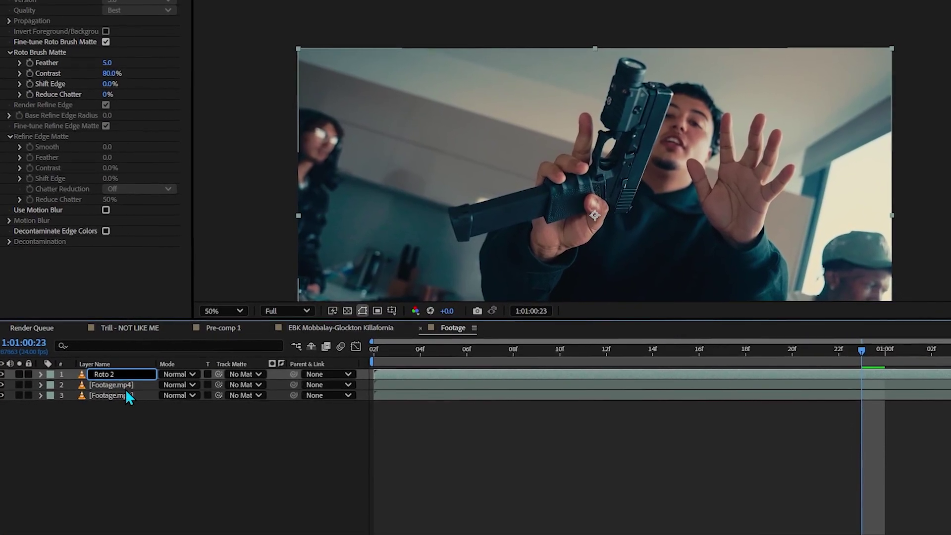
click(125, 386)
key(Return)
text(Roto OG)
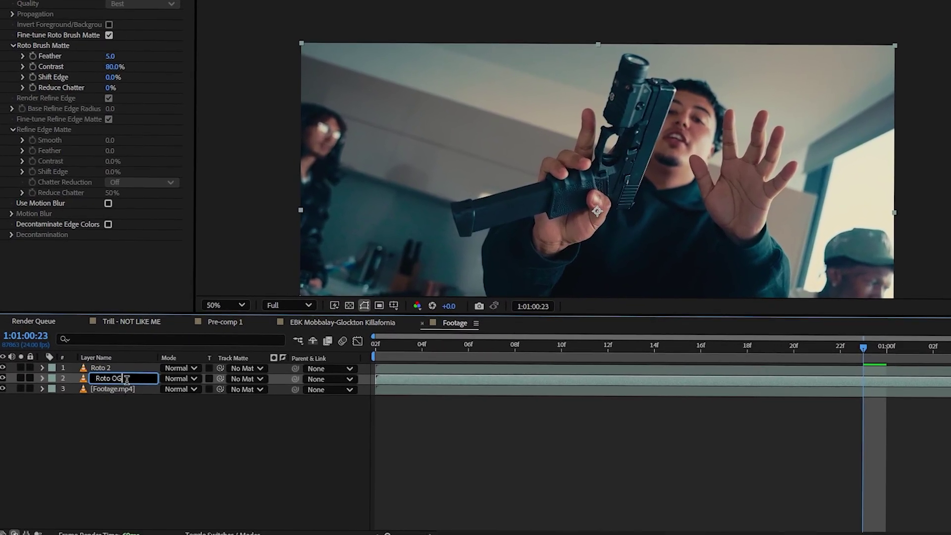
key(Return)
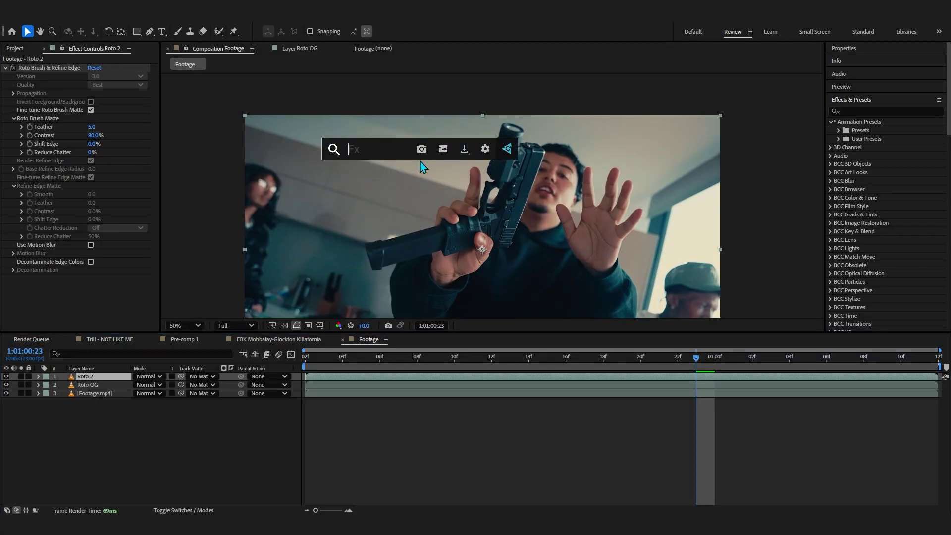
Step: Apply Polytrace to the Roto 2 layer with Draw Faces off and Draw Edges on
text(poly)
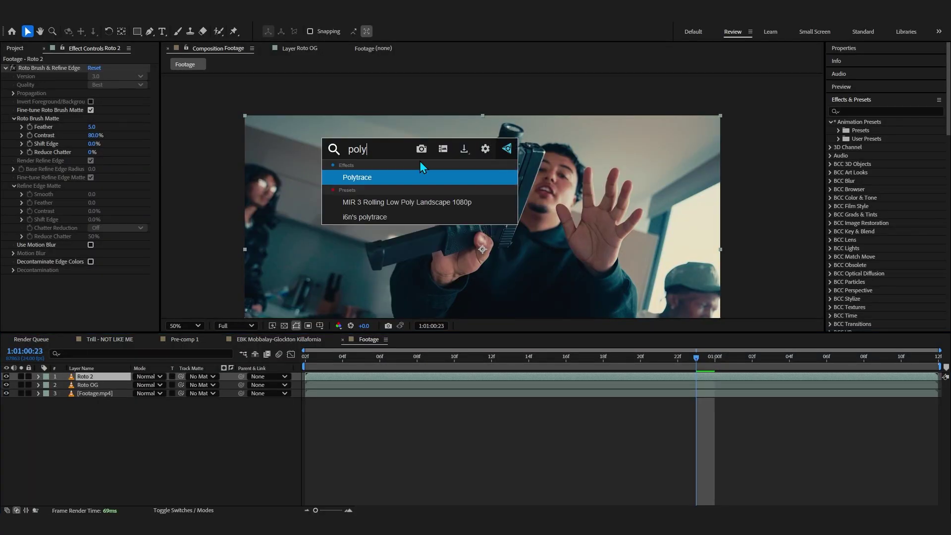
key(Return)
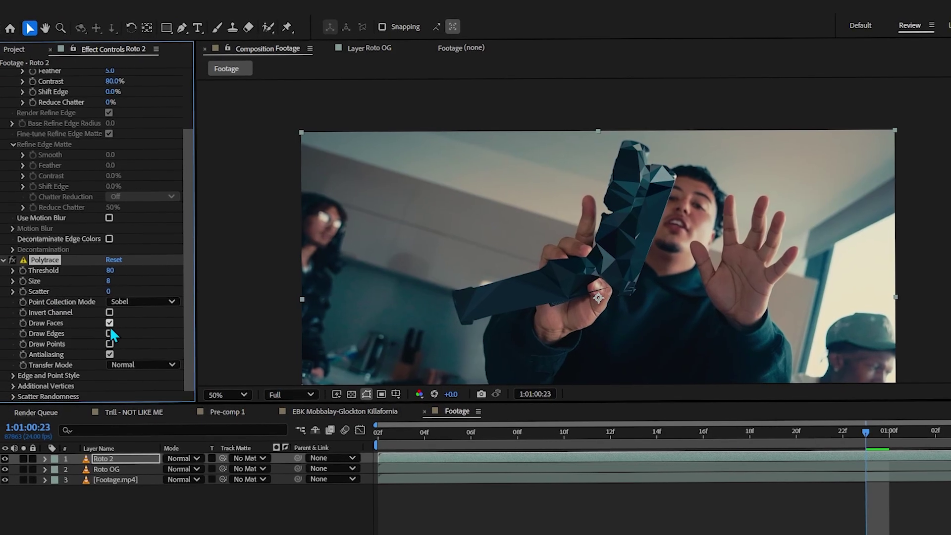
click(112, 325)
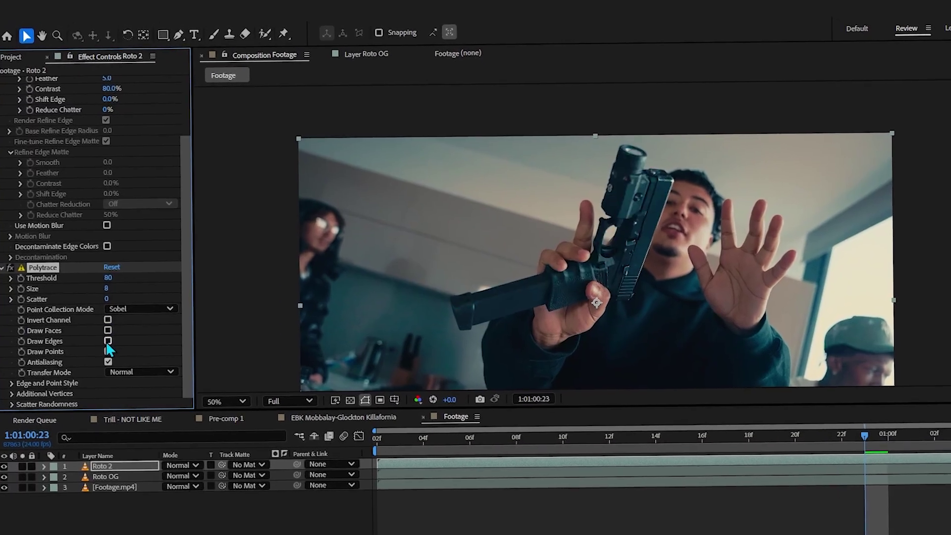
click(106, 340)
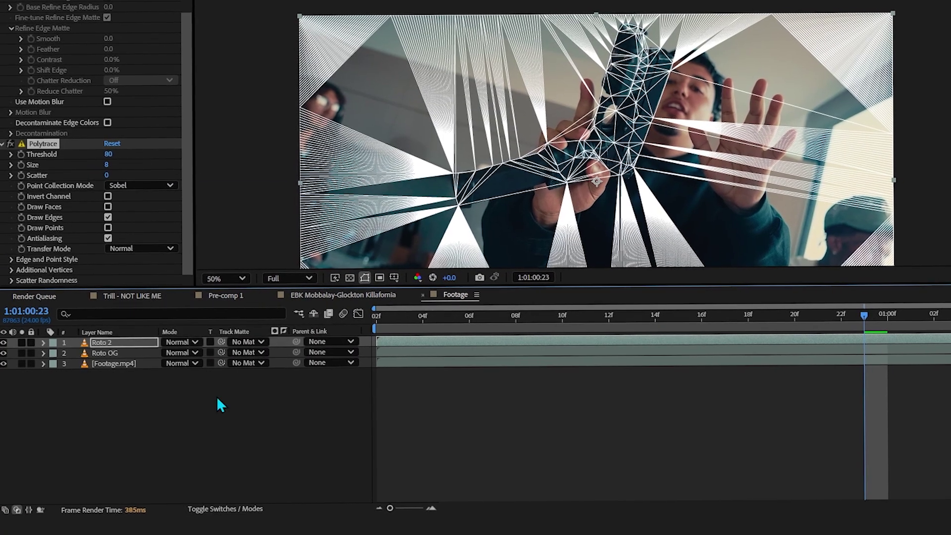
Step: Set Roto OG as the track matte of Roto 2 so the Polytrace lines are limited to the gun
drag(220, 344, 103, 357)
drag(471, 319, 432, 352)
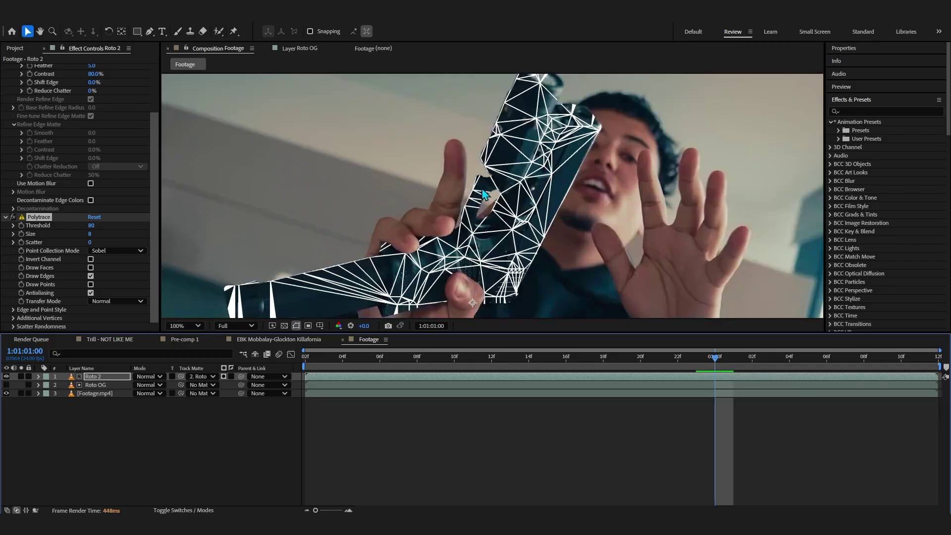
right_click(485, 198)
click(184, 325)
click(190, 141)
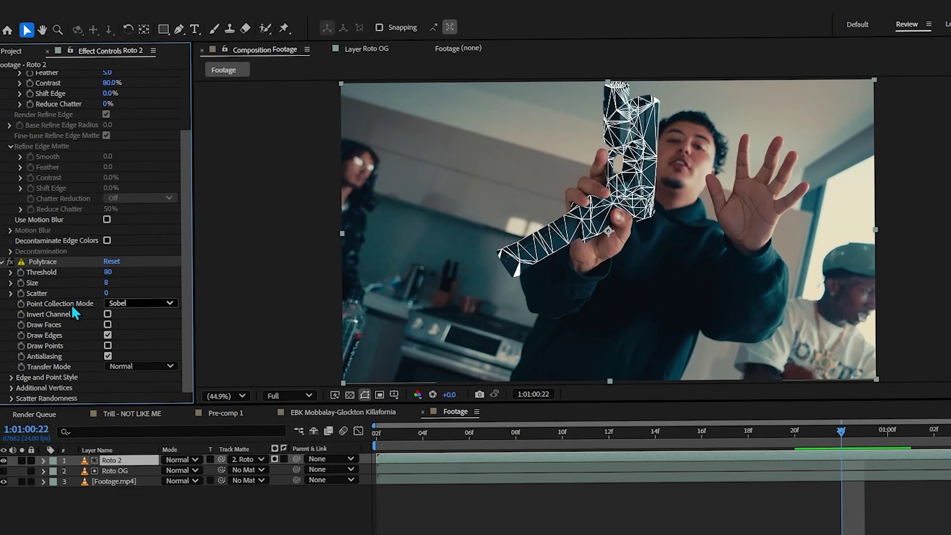
Step: Try the Scharr, Prewitt Horizontal and Prewitt Vertical point collection modes for Polytrace, and return to Sobel
click(113, 250)
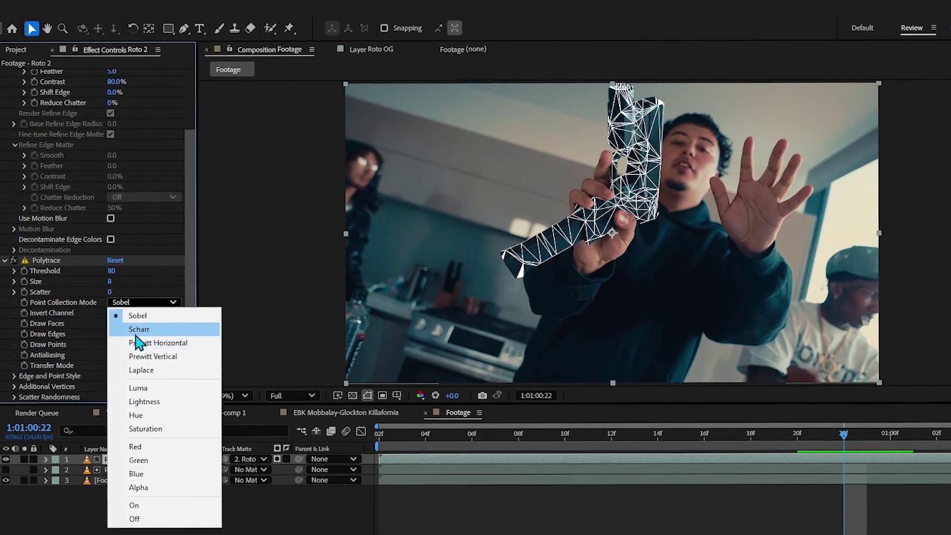
click(136, 328)
click(135, 301)
click(140, 350)
click(135, 308)
click(139, 358)
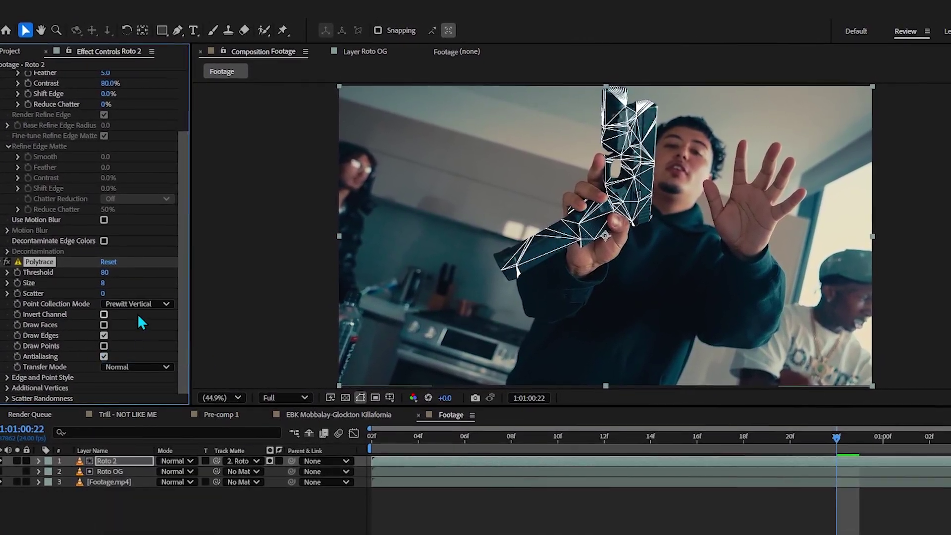
click(139, 305)
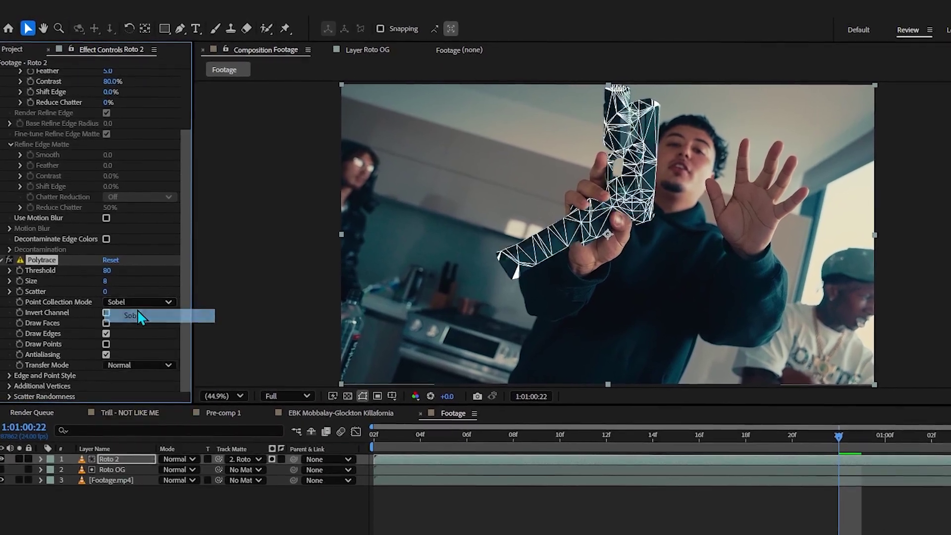
click(140, 301)
click(96, 309)
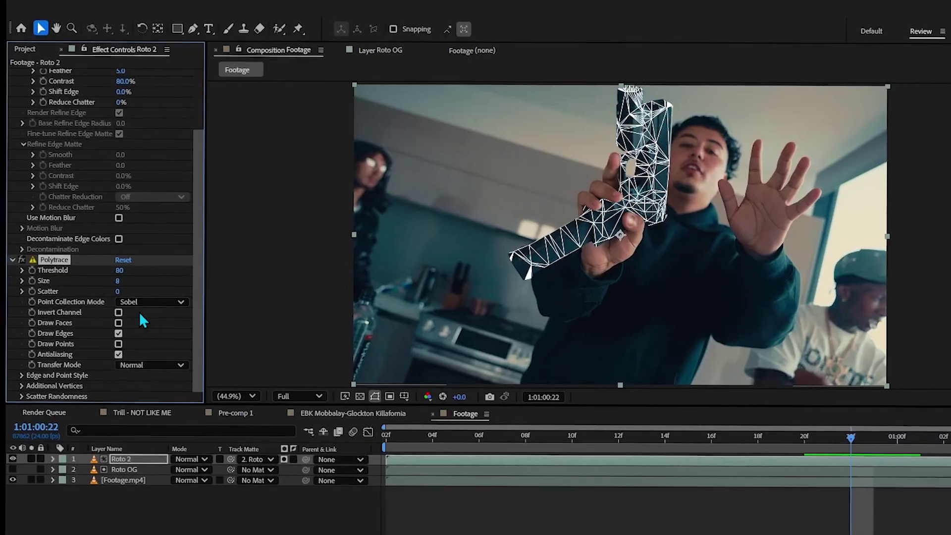
Step: Keyframe Roto 2's Polytrace Threshold at 31 on 1:01:00:02 and 80 on 1:01:00:22, and show the layers' source names
click(32, 270)
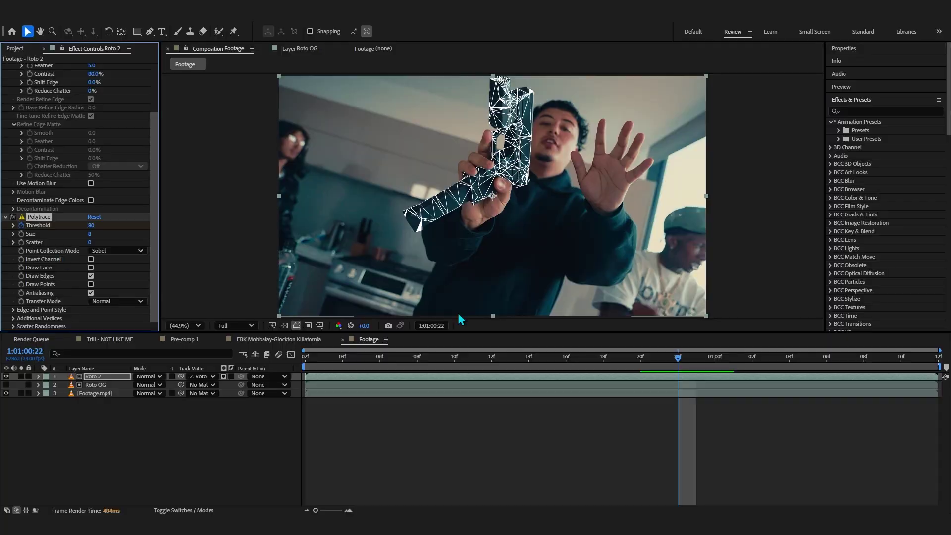
key(u)
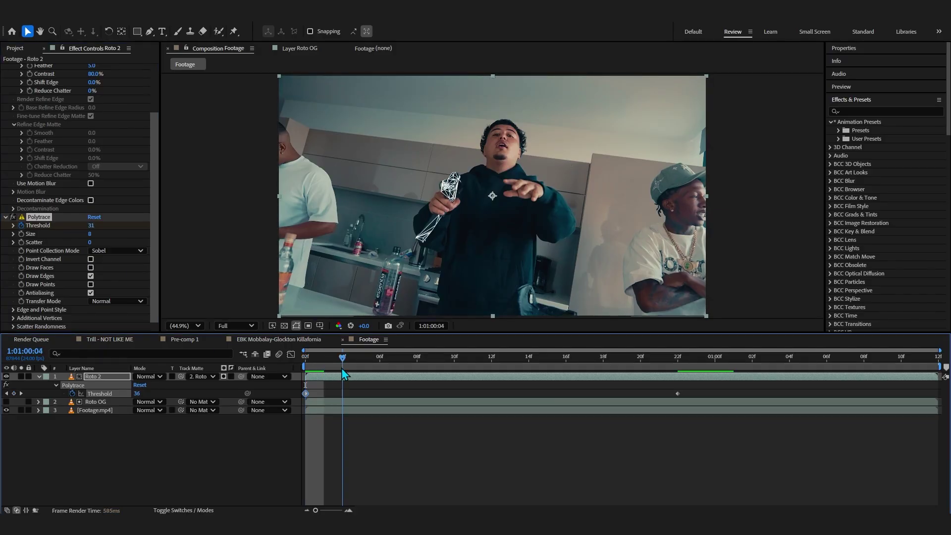
drag(313, 369, 356, 373)
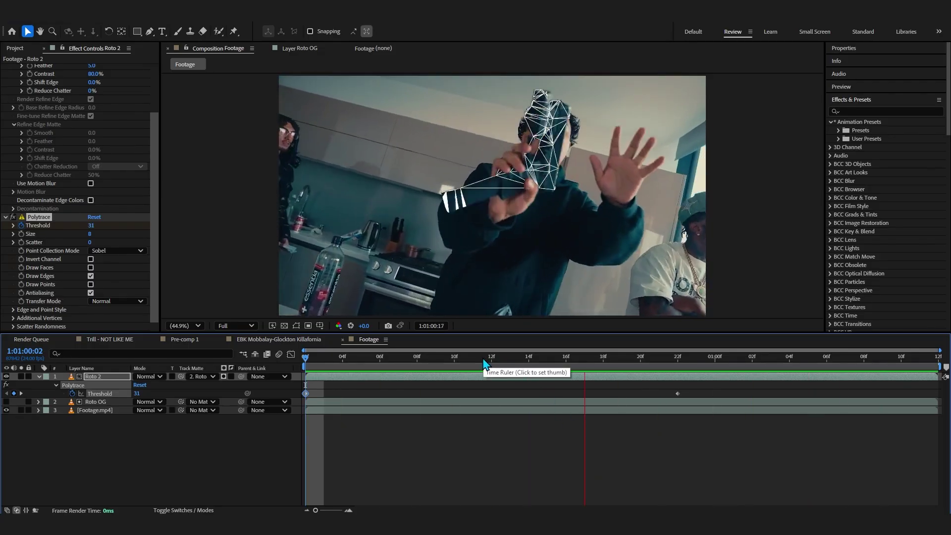
drag(351, 368, 459, 368)
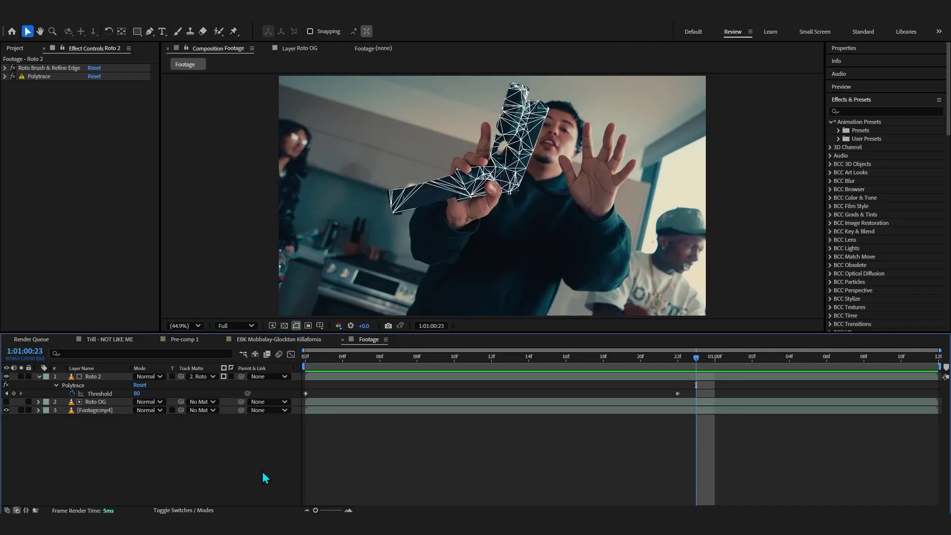
click(81, 377)
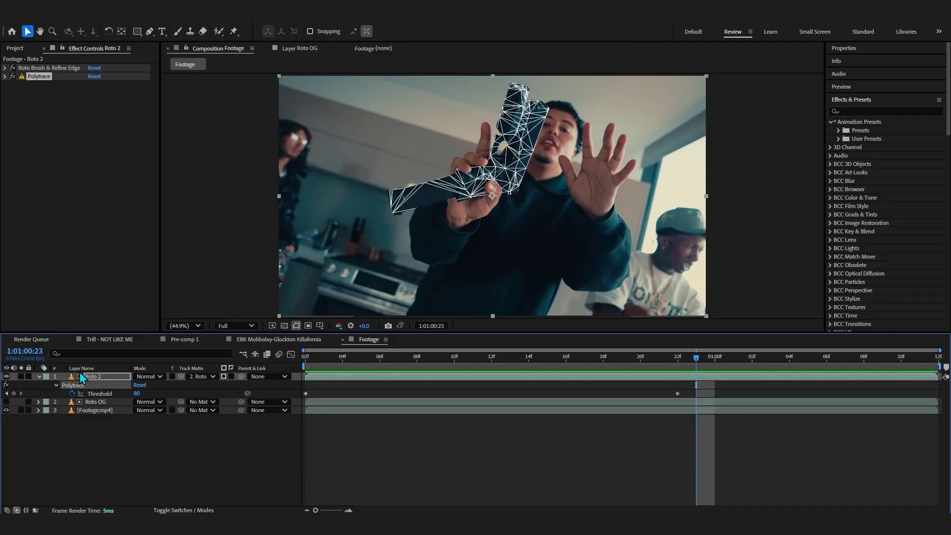
Step: Try applying Optical Glow directly to the matted Roto 2 layer
click(38, 376)
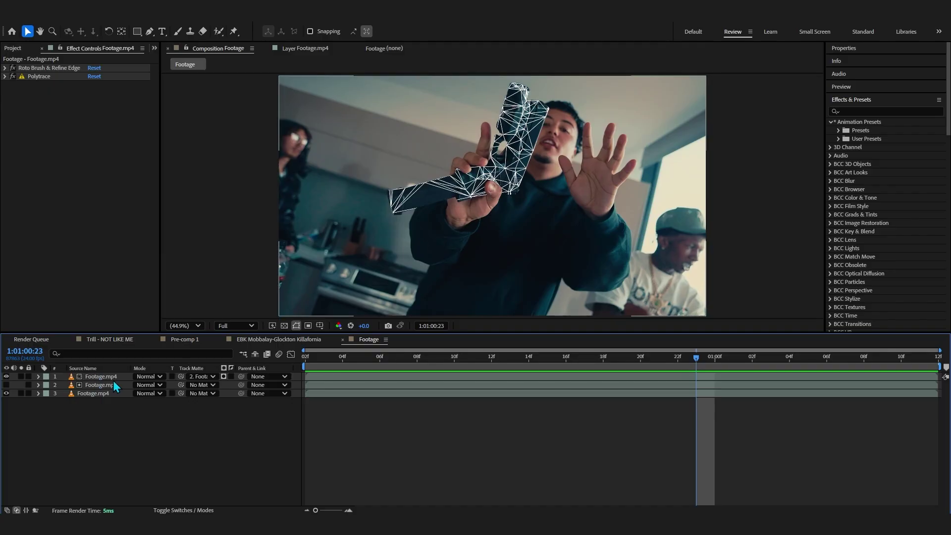
text(opt)
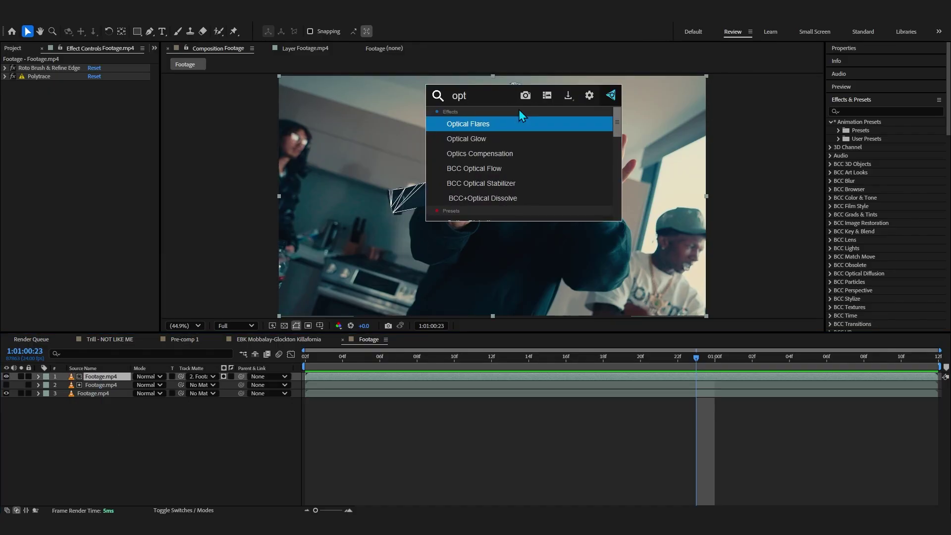
key(Return)
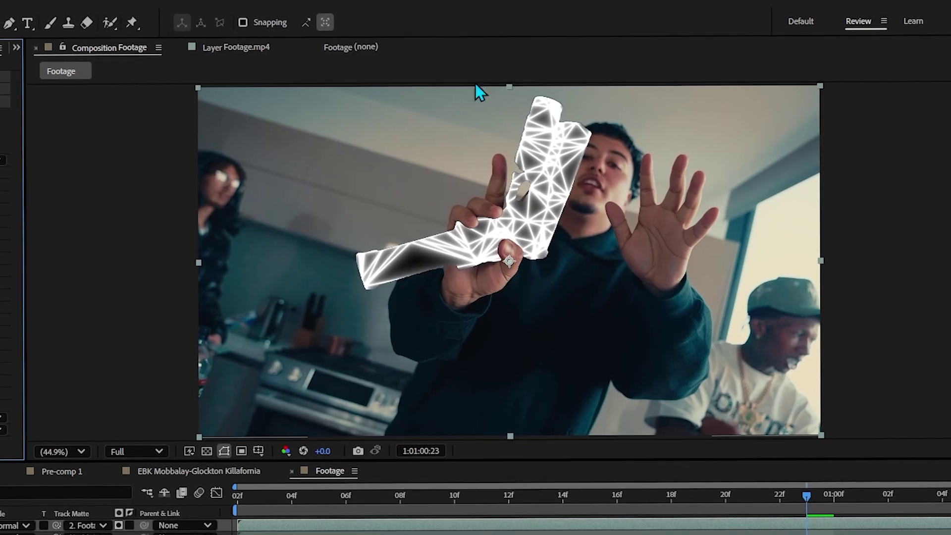
scroll(599, 95, up, 3)
scroll(567, 179, down, 2)
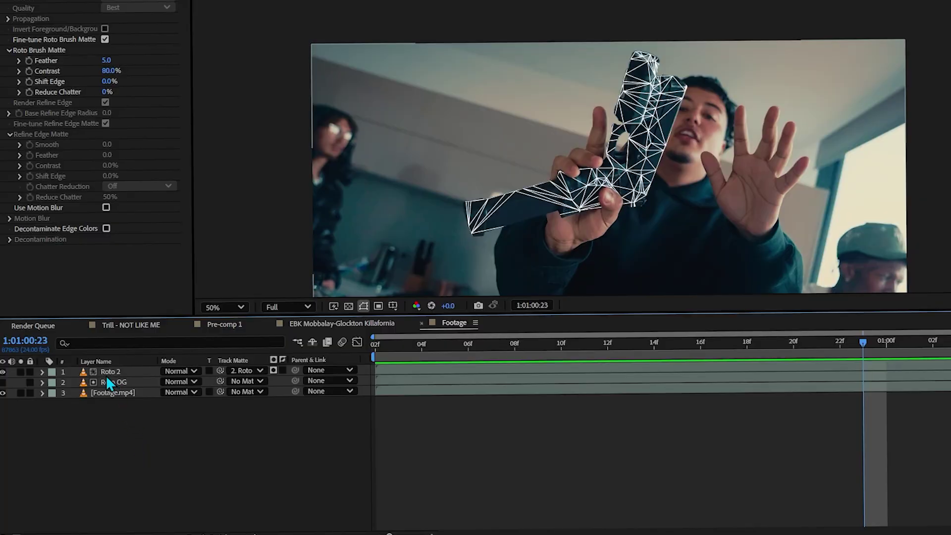
Step: Pre-compose the Roto 2 and Roto OG layers together as Pre-comp 2
click(109, 371)
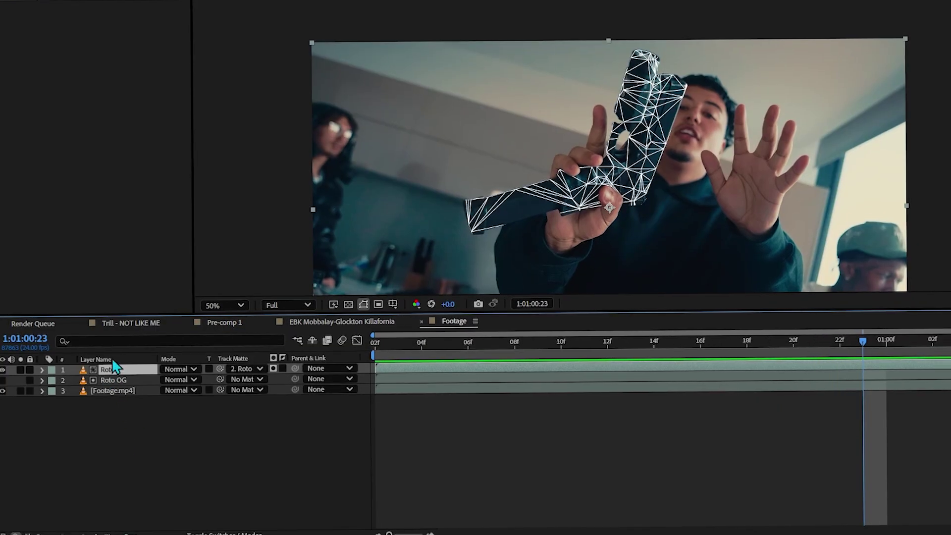
shift+click(127, 382)
right_click(130, 386)
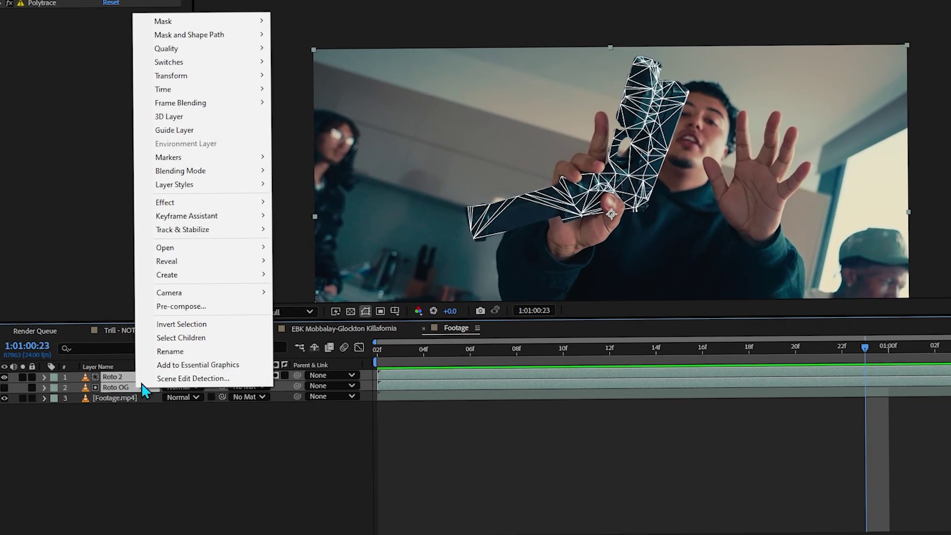
click(184, 305)
click(684, 287)
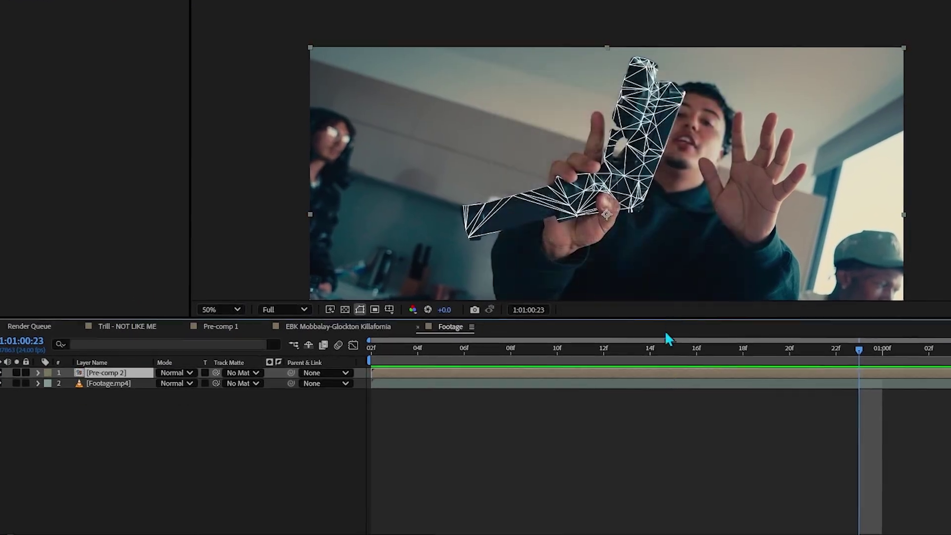
Step: Apply Optical Glow to Pre-comp 2 with its alpha channel on Extend (Unmult) and Amount at 2
key(ctrl+space)
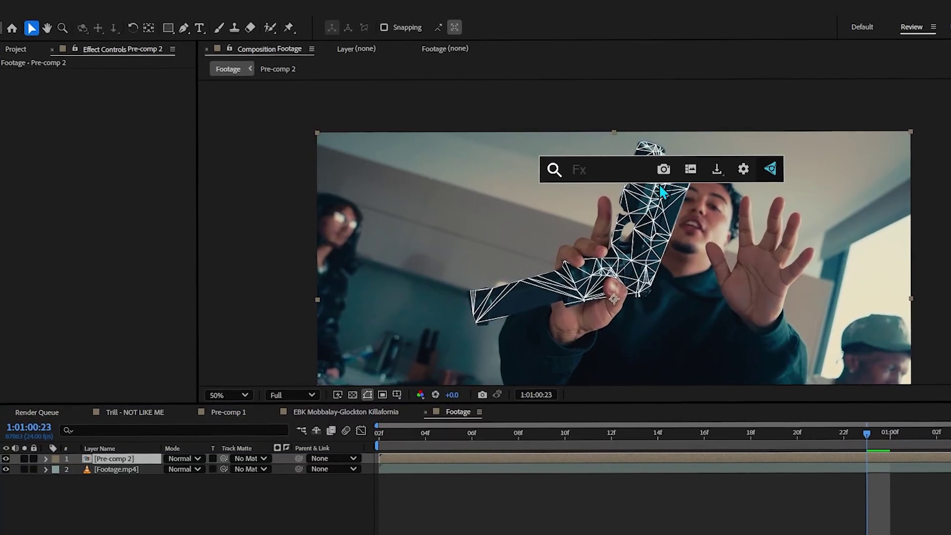
text(op)
click(649, 225)
drag(238, 154, 590, 195)
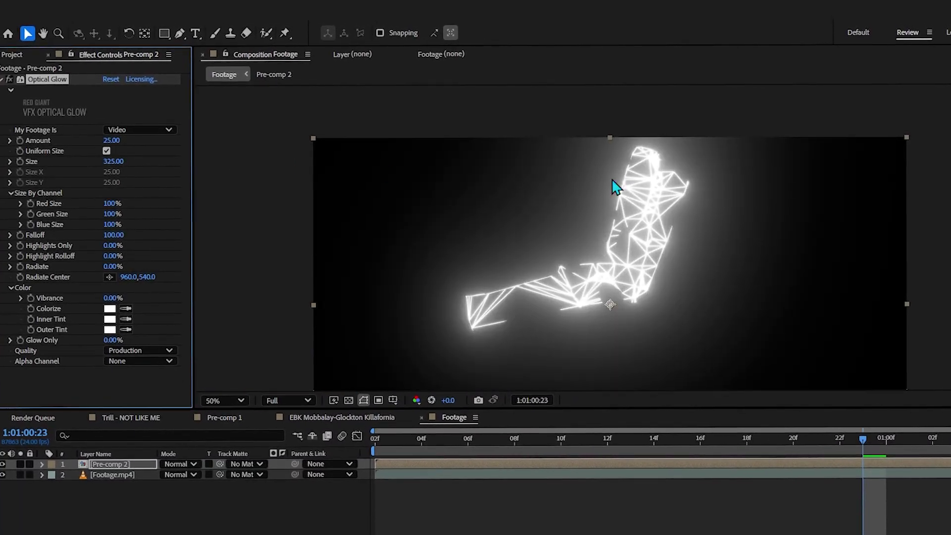
drag(747, 269, 713, 205)
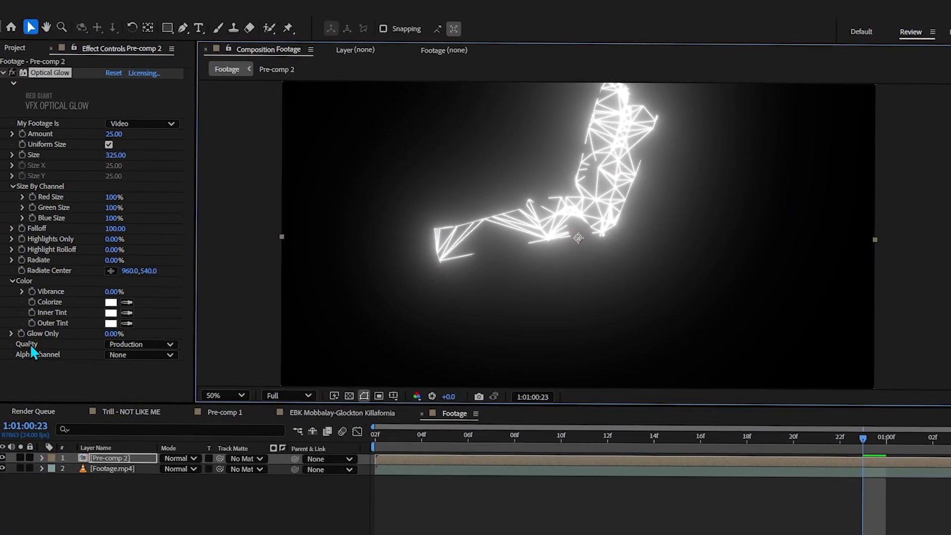
click(124, 354)
click(127, 391)
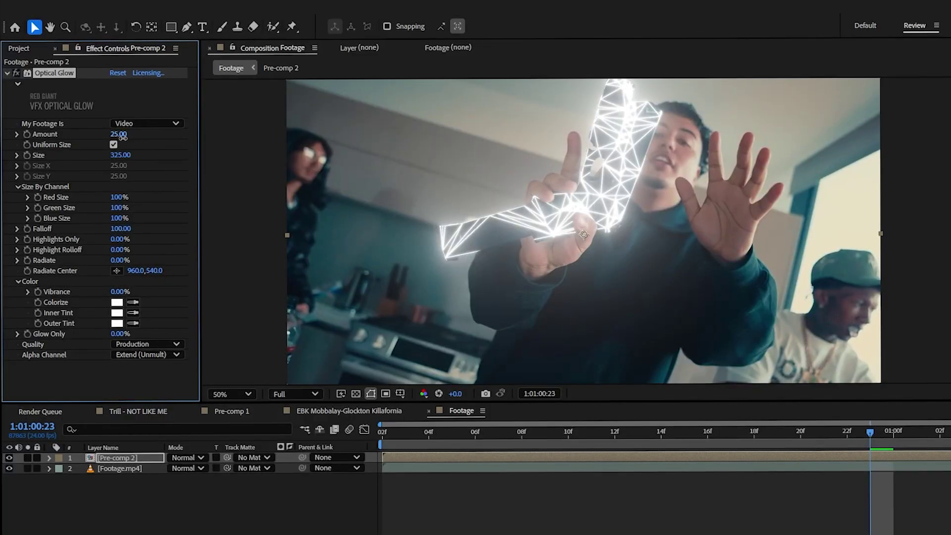
drag(120, 132, 104, 133)
drag(233, 144, 266, 198)
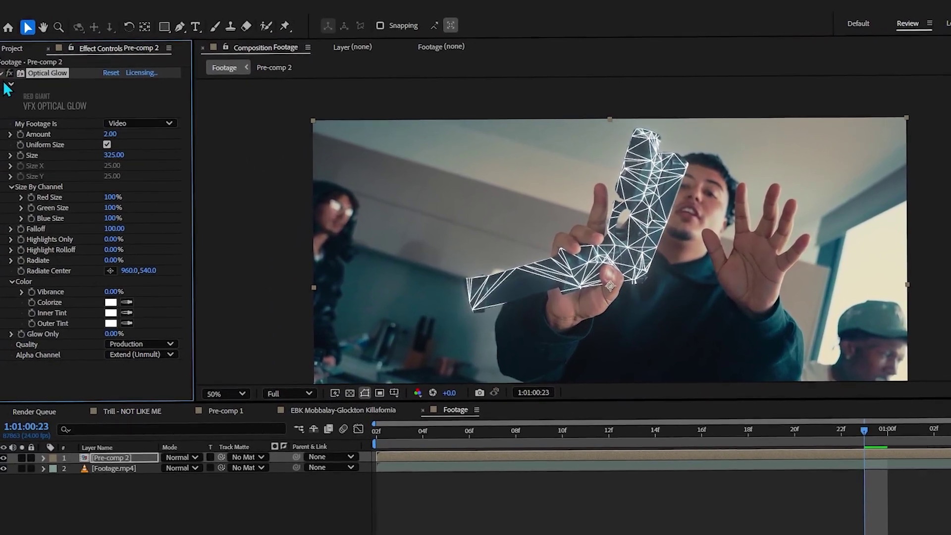
Step: Try the built-in Glow effect on Pre-comp 2 with Optical Glow switched off, then undo it
click(3, 75)
click(18, 76)
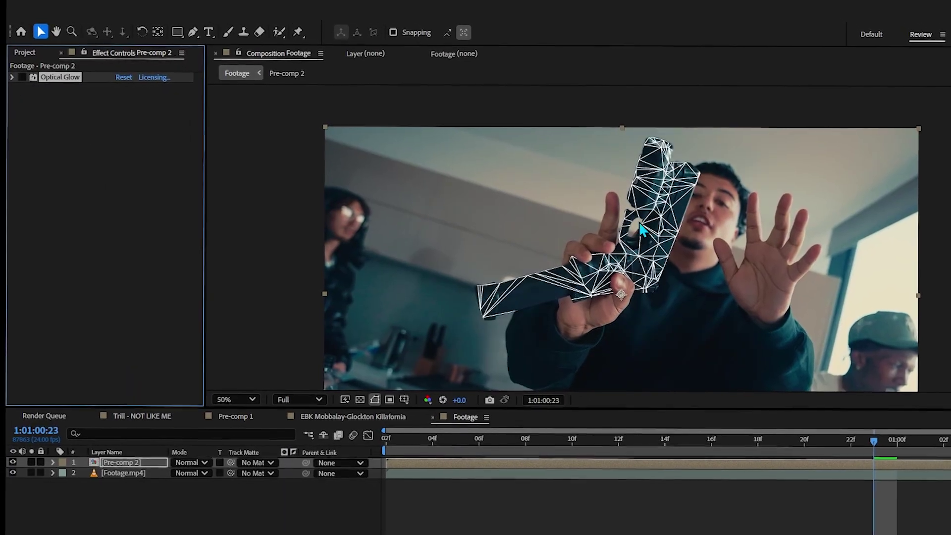
text(glow)
key(Return)
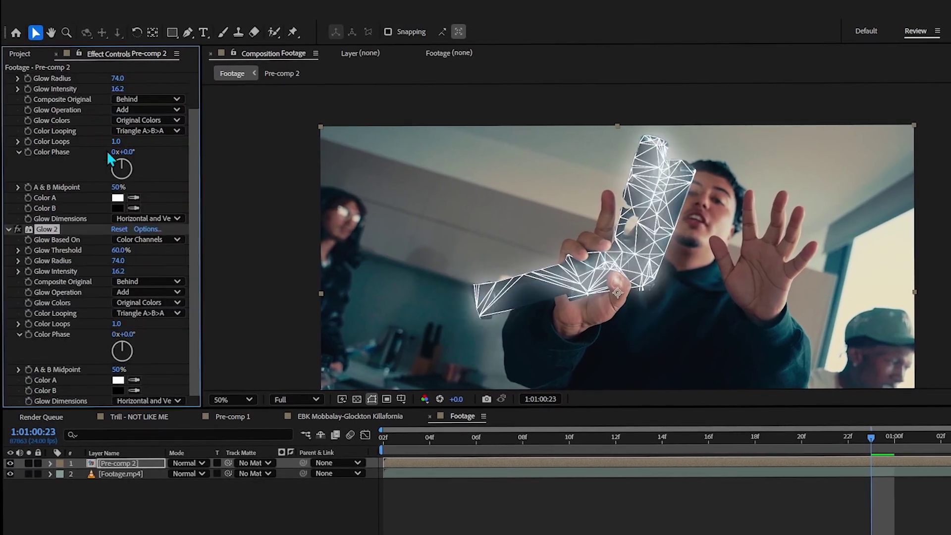
scroll(103, 168, up, 2)
key(ctrl+z)
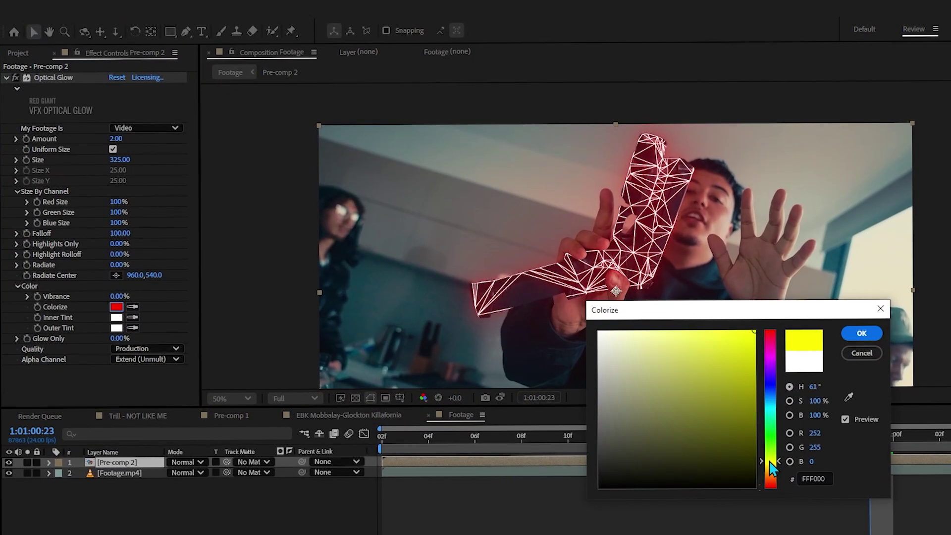
Step: Colorize the Optical Glow green with 00FF4E and set Pre-comp 2's blending mode to Linear Dodge
drag(773, 464, 761, 430)
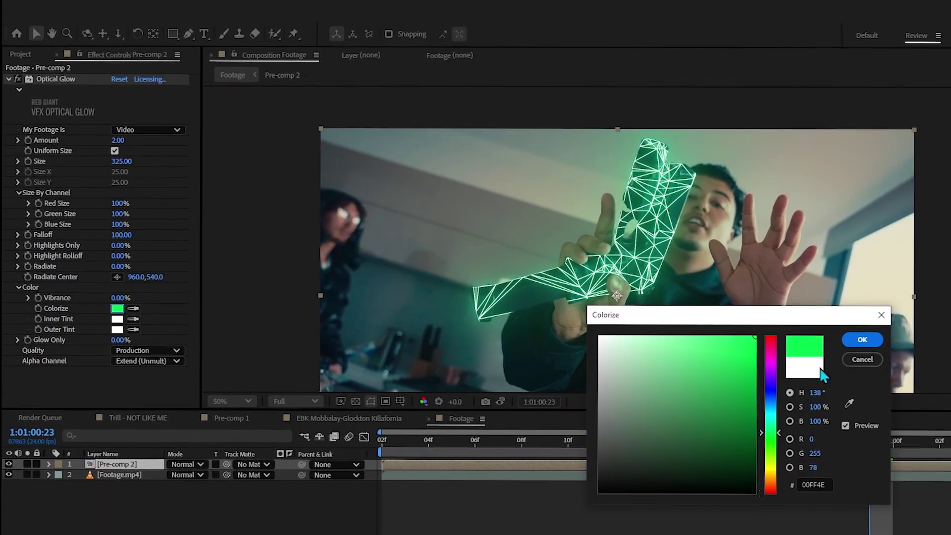
click(863, 340)
click(187, 465)
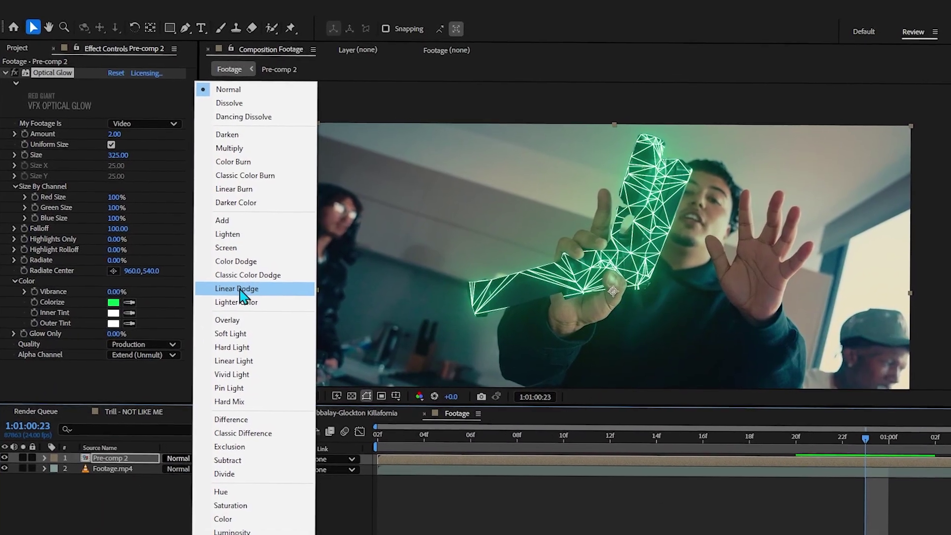
click(240, 292)
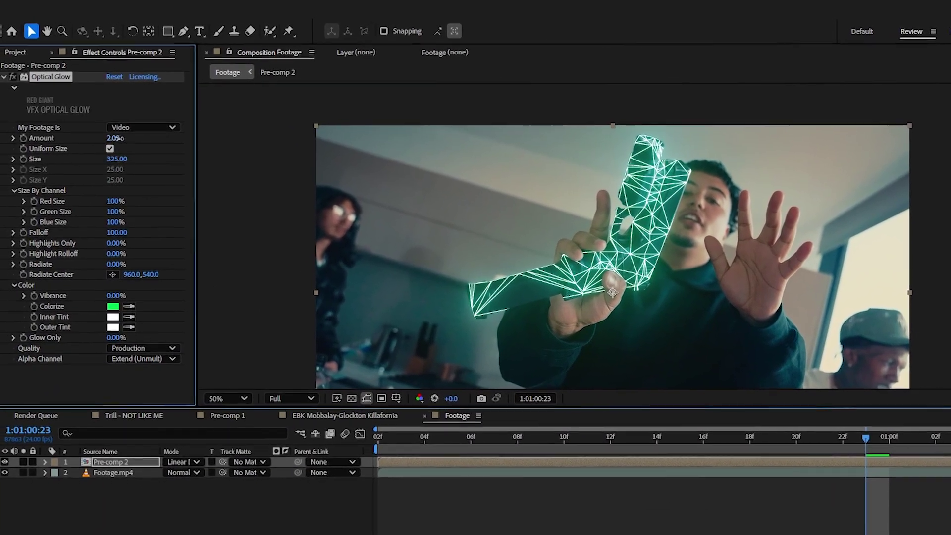
Step: Set Optical Glow's Amount to 4 and Size to 346, and shift the Colorize hue to a purer green
drag(118, 137, 135, 163)
click(110, 299)
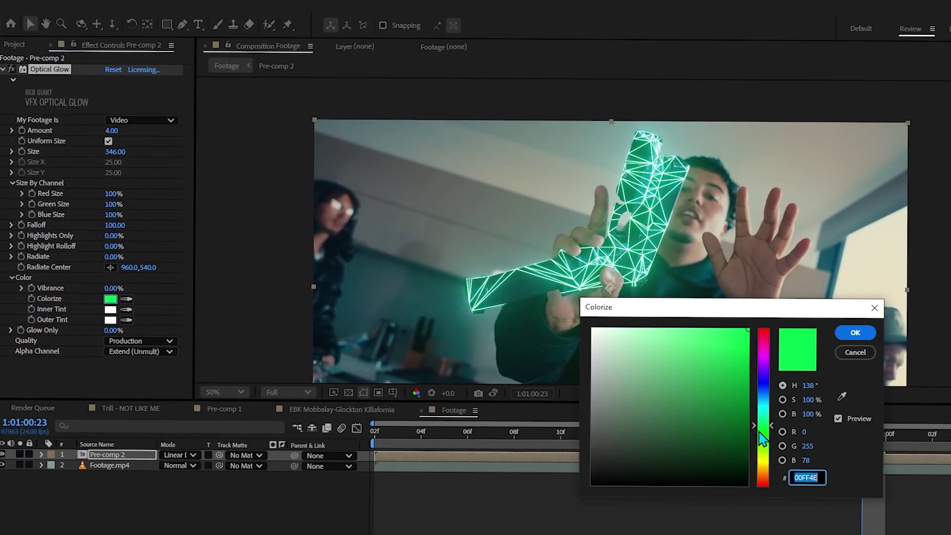
drag(758, 429, 774, 437)
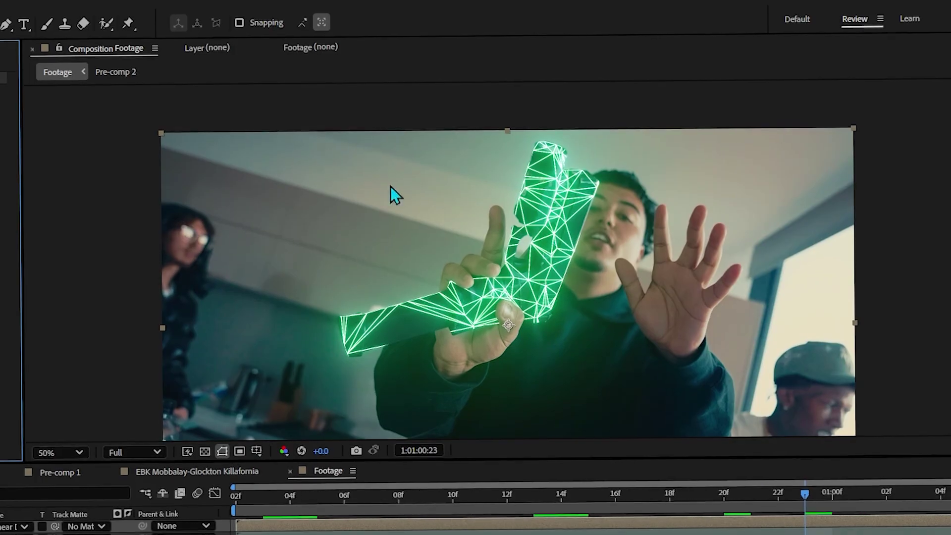
Step: Apply S_ScanLines to Pre-comp 2 and place it above Optical Glow in the effect order
key(ctrl+space)
text(sca)
key(BackSpace)
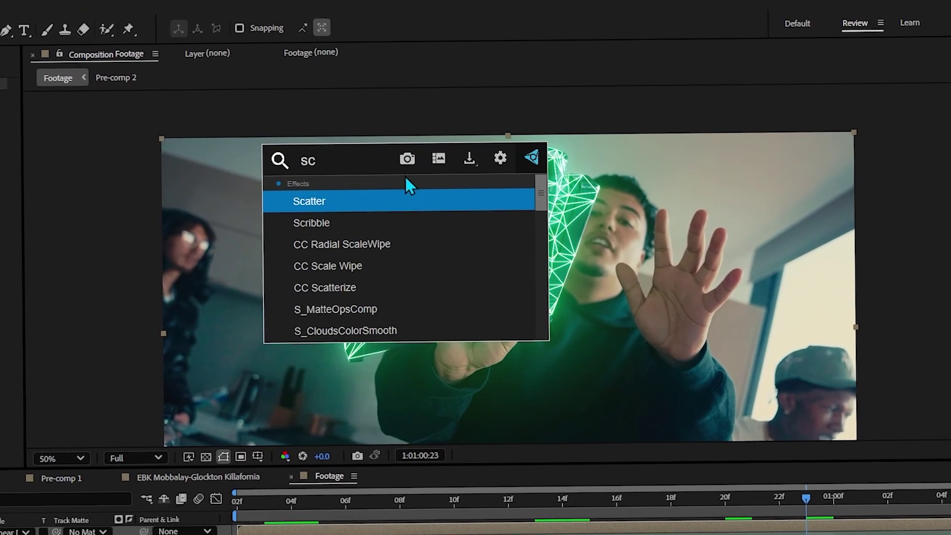
key(BackSpace)
key(BackSpace)
text(S_sca)
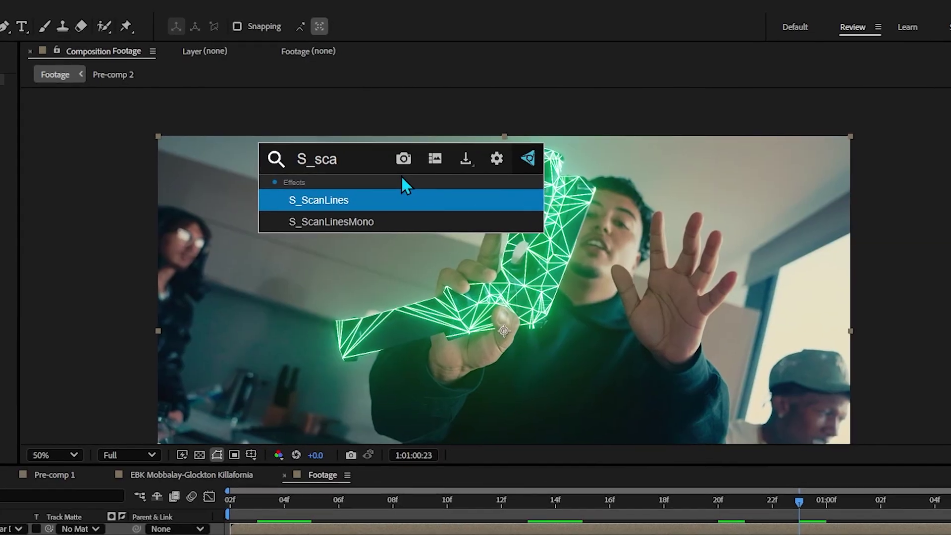
key(Return)
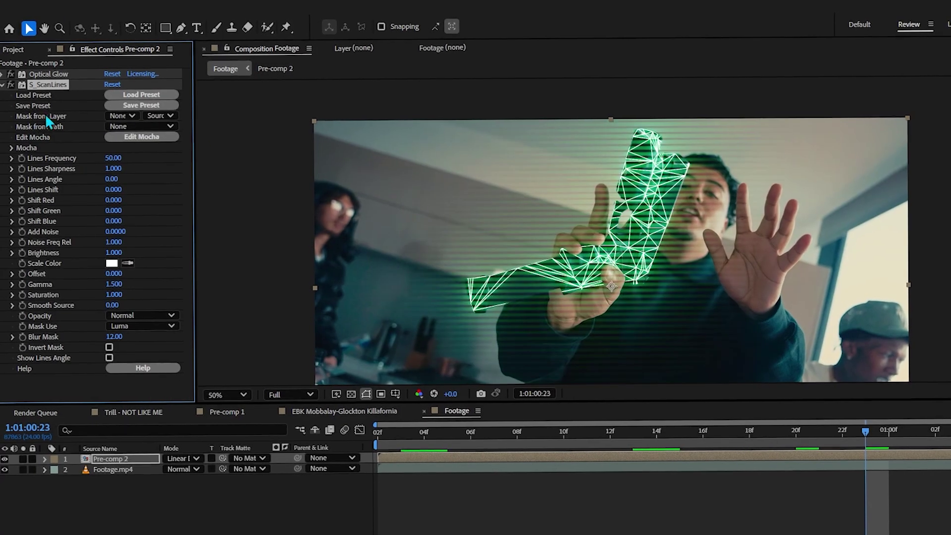
drag(48, 86, 64, 72)
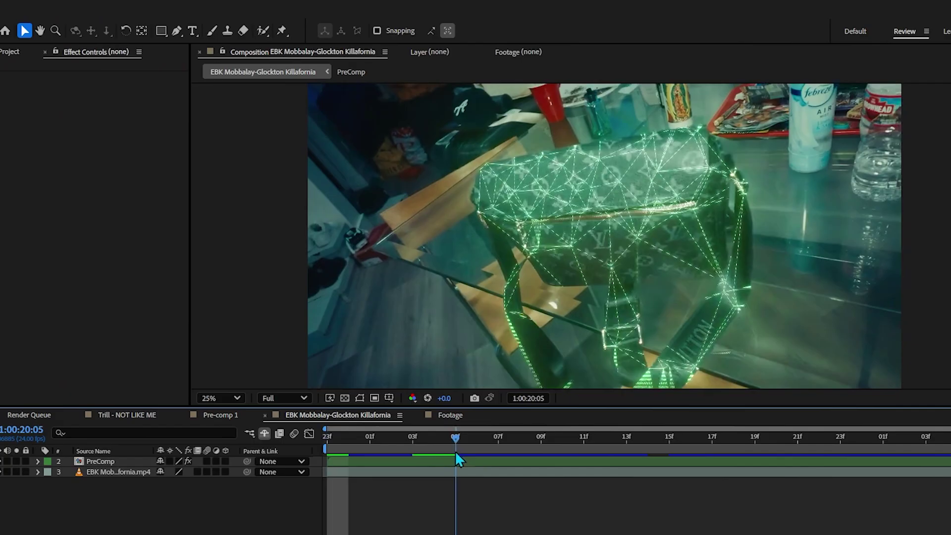
Step: Examine the dashed trace lines up close in the EBK Mobbalay-Glockton Killafornia composition as a reference
drag(455, 453, 670, 452)
scroll(568, 293, up, 3)
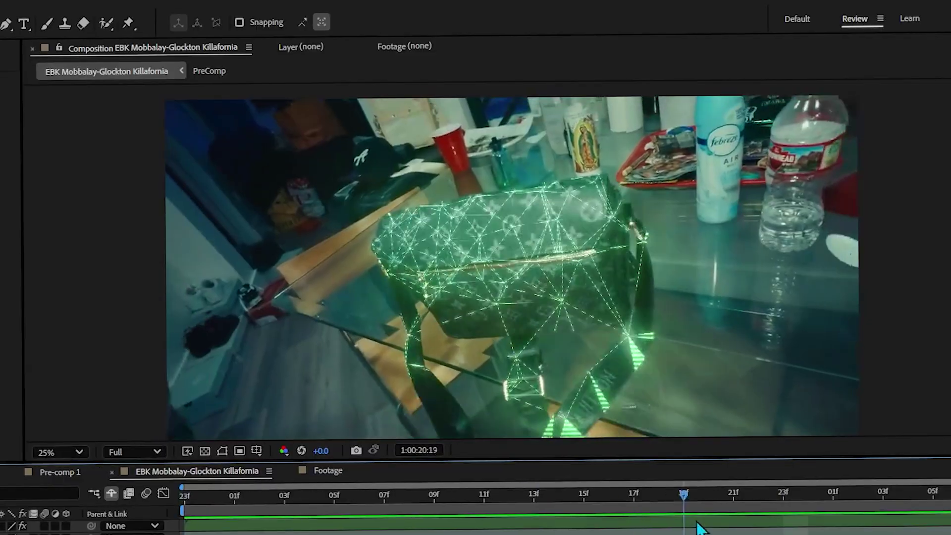
drag(763, 465, 777, 465)
scroll(654, 260, up, 3)
scroll(566, 287, down, 4)
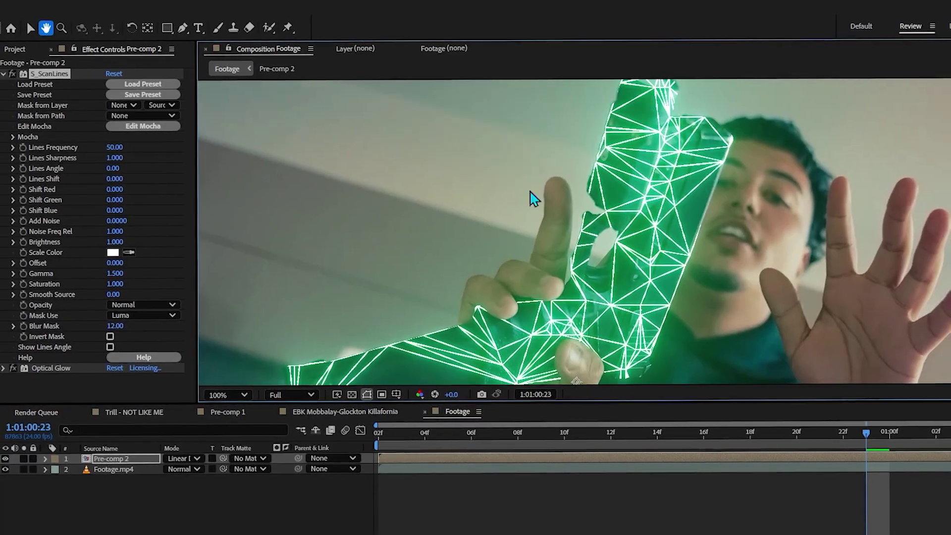
Step: Set S_ScanLines' Lines Frequency to 105 and Brightness to 0.55 on Pre-comp 2
click(30, 28)
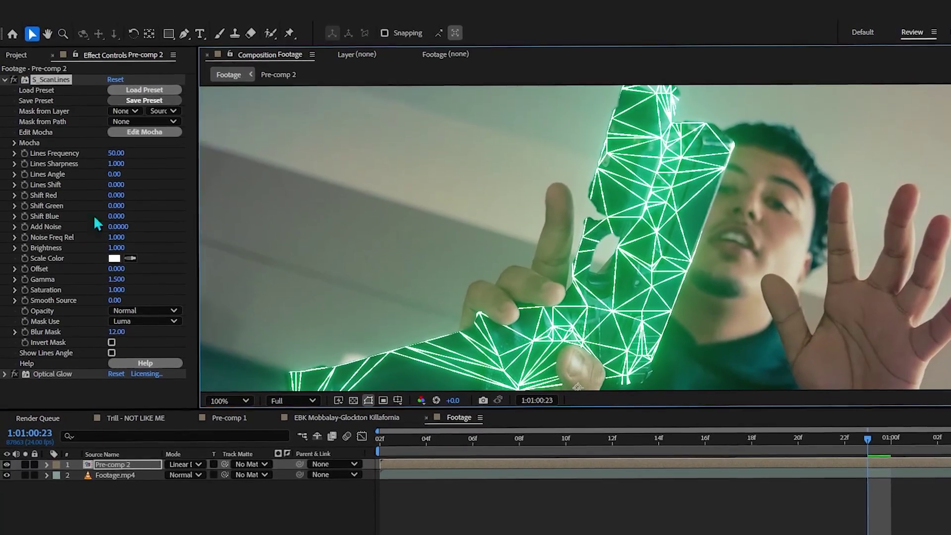
drag(114, 147, 131, 155)
drag(113, 252, 83, 247)
key(h)
drag(534, 300, 517, 283)
key(v)
drag(111, 147, 167, 153)
scroll(348, 170, down, 1)
drag(347, 171, 393, 174)
scroll(448, 197, up, 1)
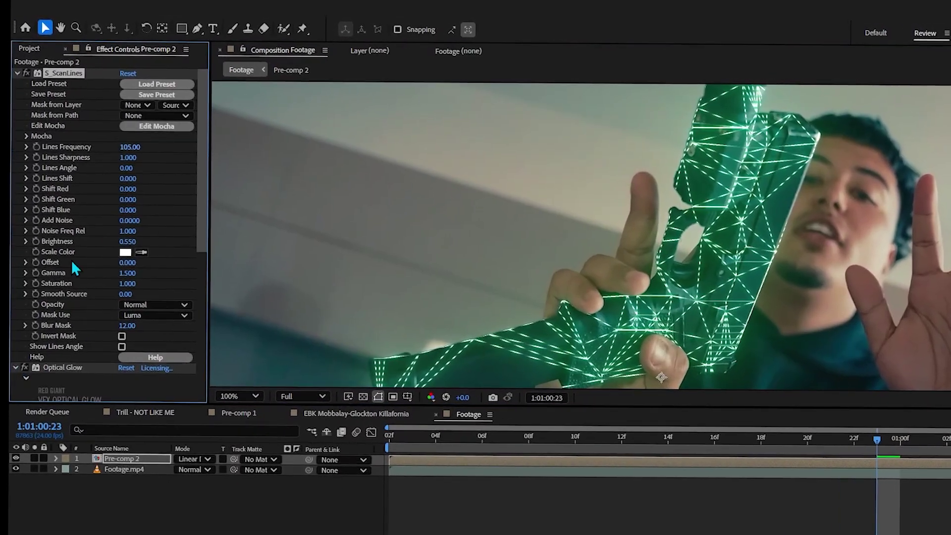
Step: Fine-tune the Optical Glow settings on Pre-comp 2 and preview the animated gun effect
click(9, 369)
scroll(109, 285, down, 5)
drag(112, 238, 114, 237)
scroll(575, 277, down, 1)
key(space)
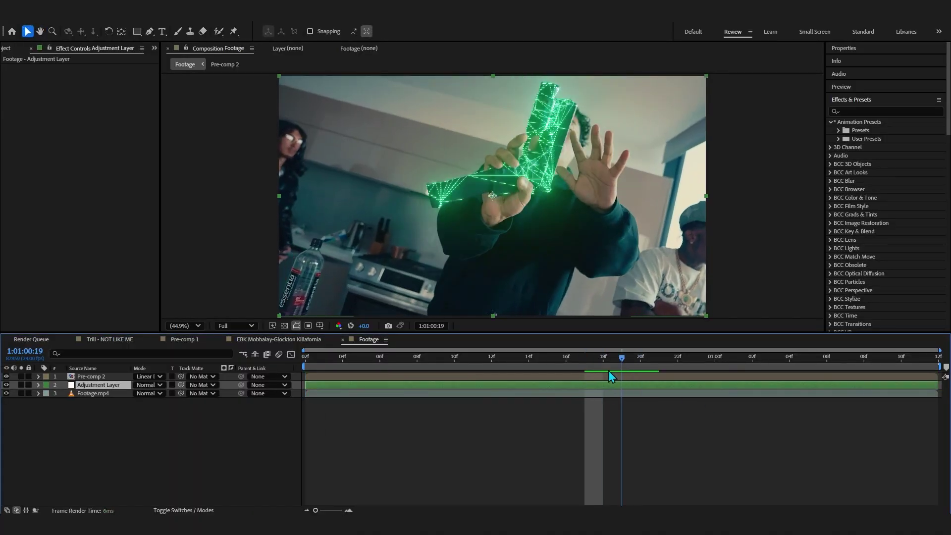
Step: Apply Hue/Saturation to the adjustment layer below Pre-comp 2 and keyframe its Channel Range
key(ctrl+space)
text(hue)
key(Return)
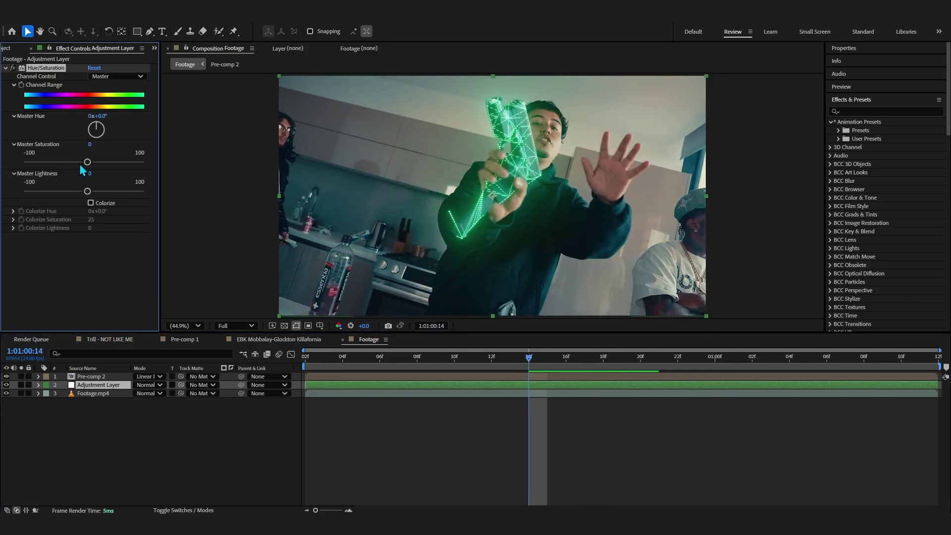
drag(622, 358, 680, 382)
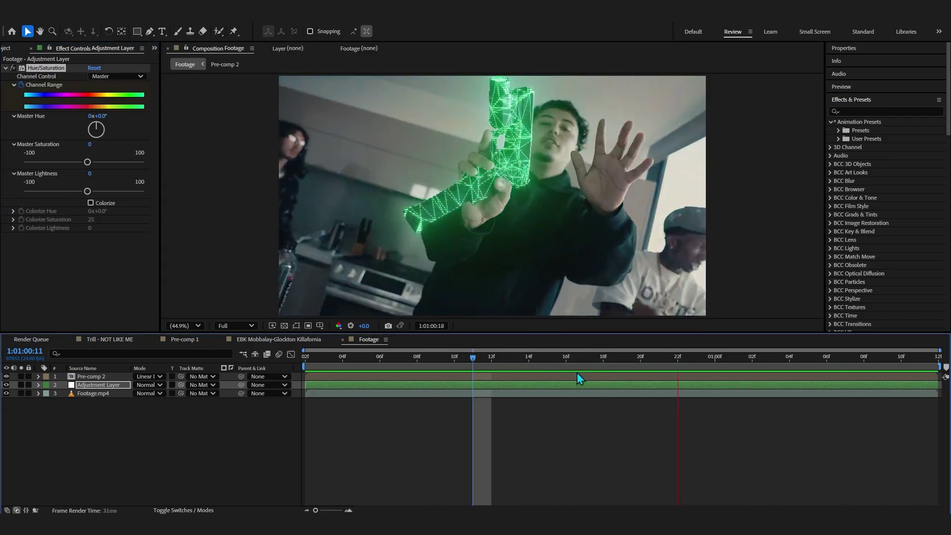
click(637, 359)
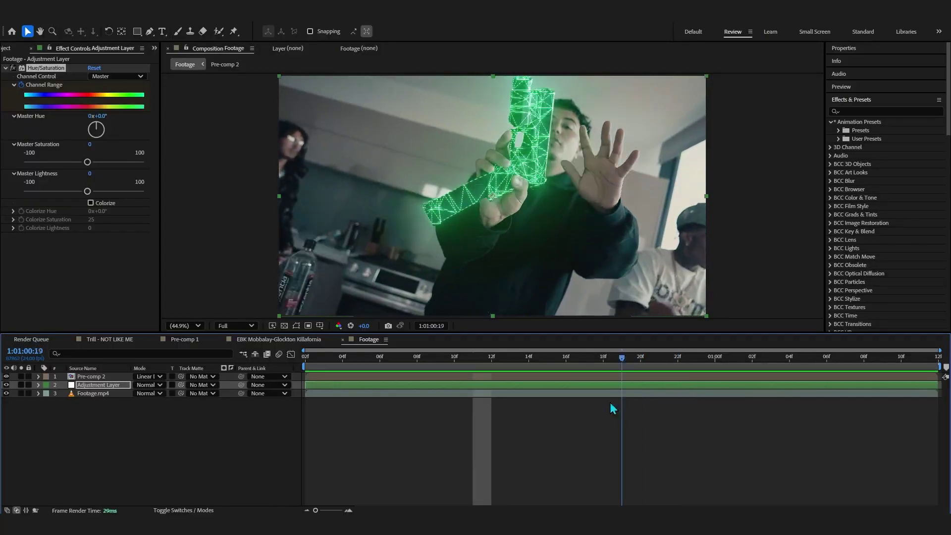
Step: Add a second adjustment layer above all layers with the playhead at the composition's start
key(Home)
right_click(392, 451)
mouse_move(414, 323)
click(589, 400)
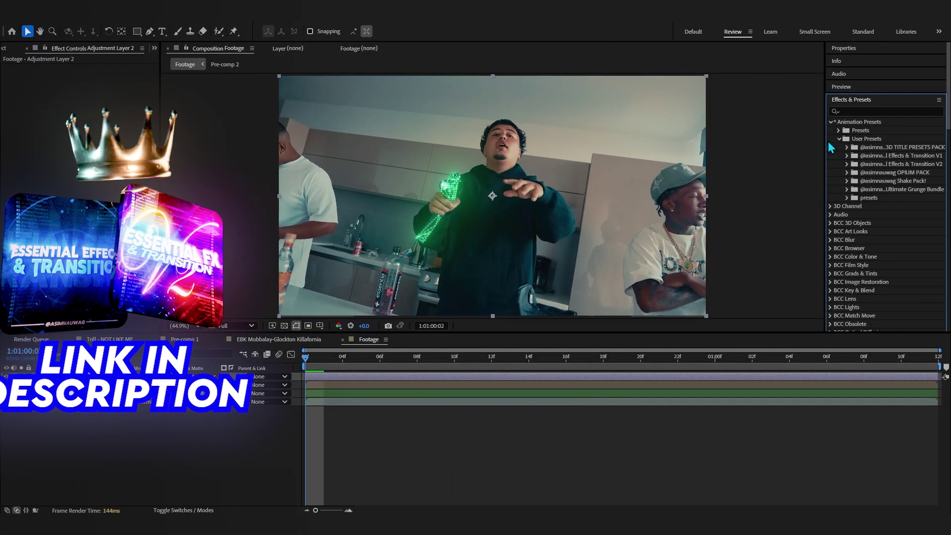
Step: Apply the ASIM BEST WIGGLE user preset to Adjustment Layer 2 and play the composition
drag(825, 144, 761, 141)
click(783, 156)
double_click(836, 115)
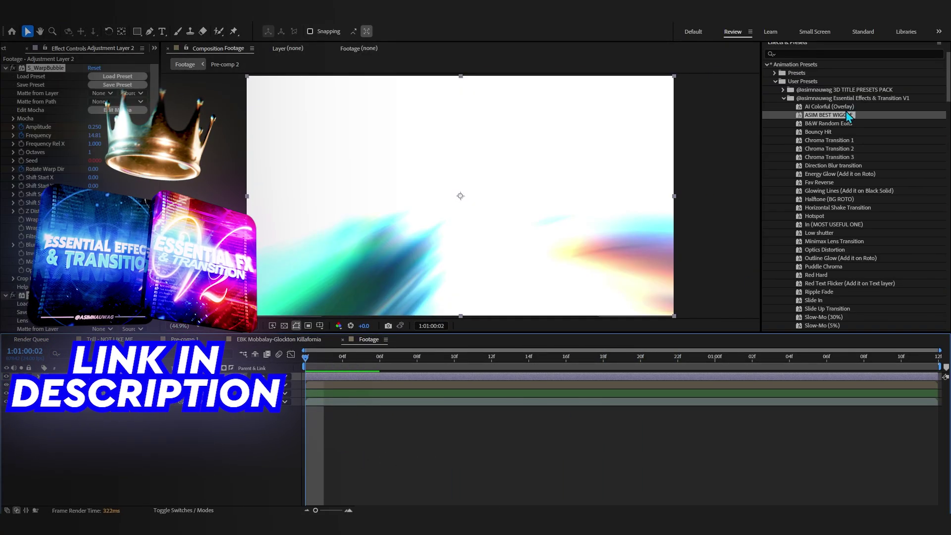
key(ctrl+z)
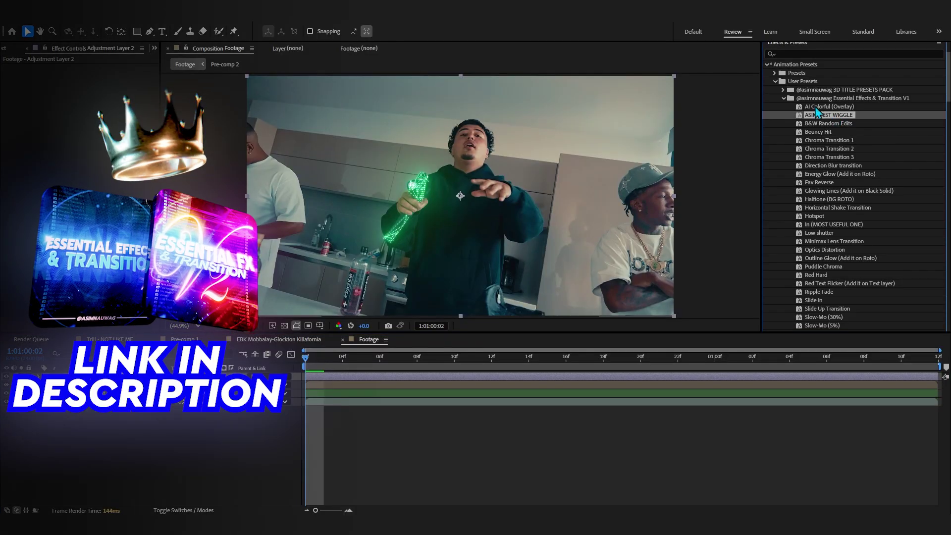
key(space)
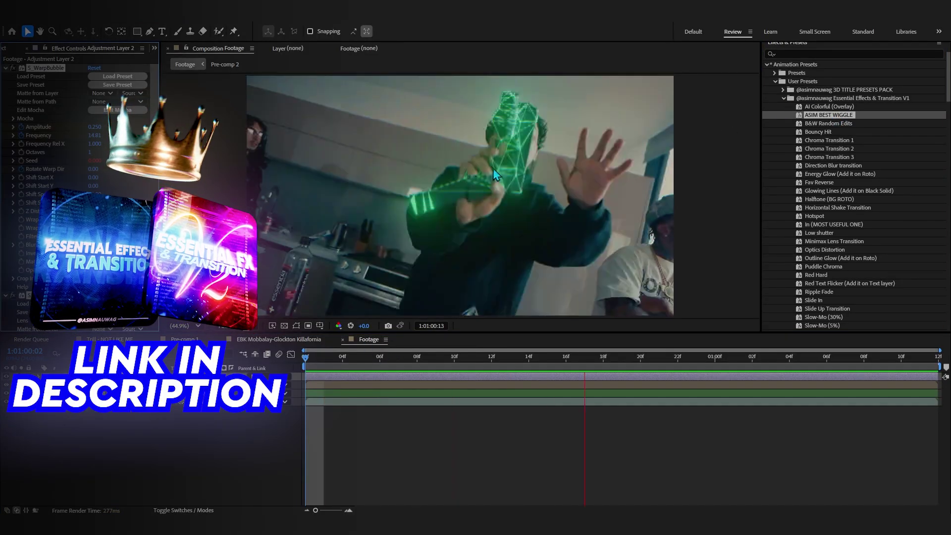